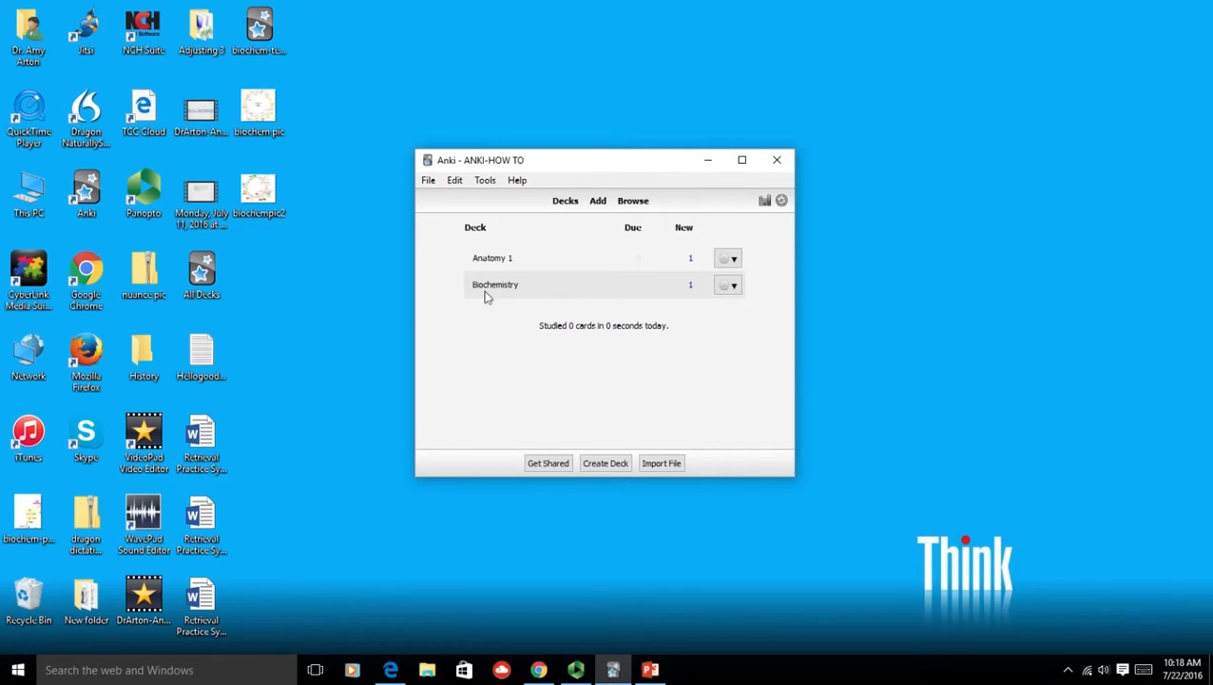
Start a new Biochemistry note and load the desktop image biochempic2 into Image Occlusion
left_click(598, 202)
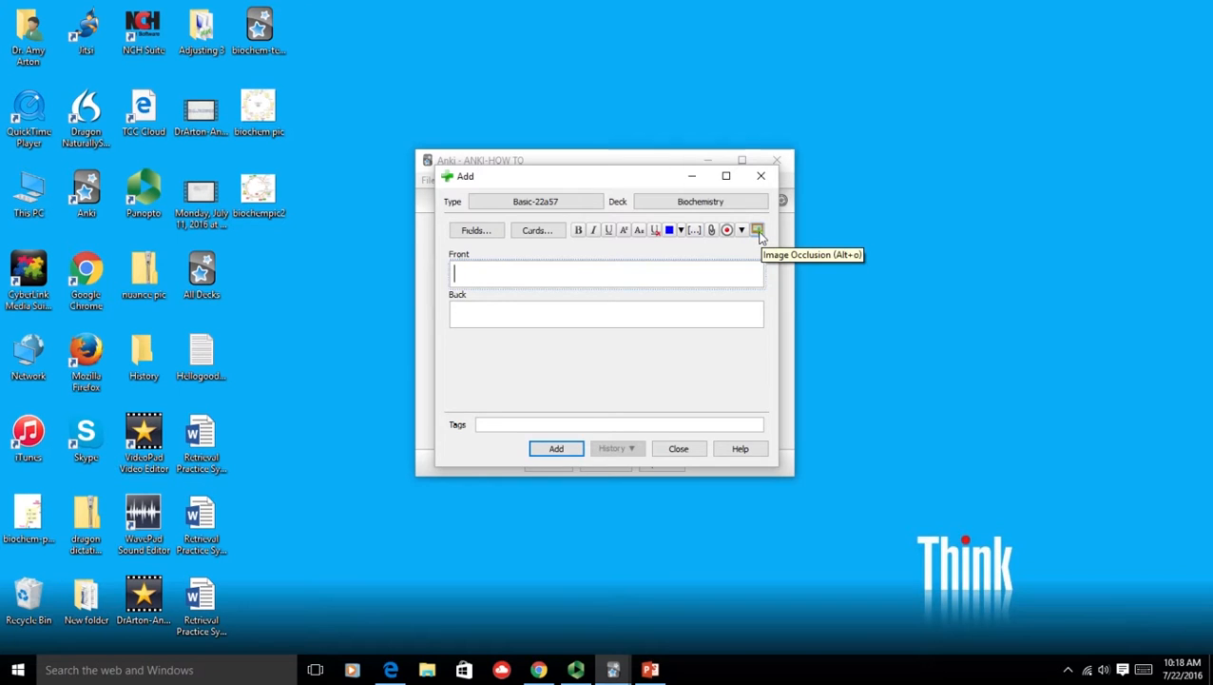
left_click(759, 236)
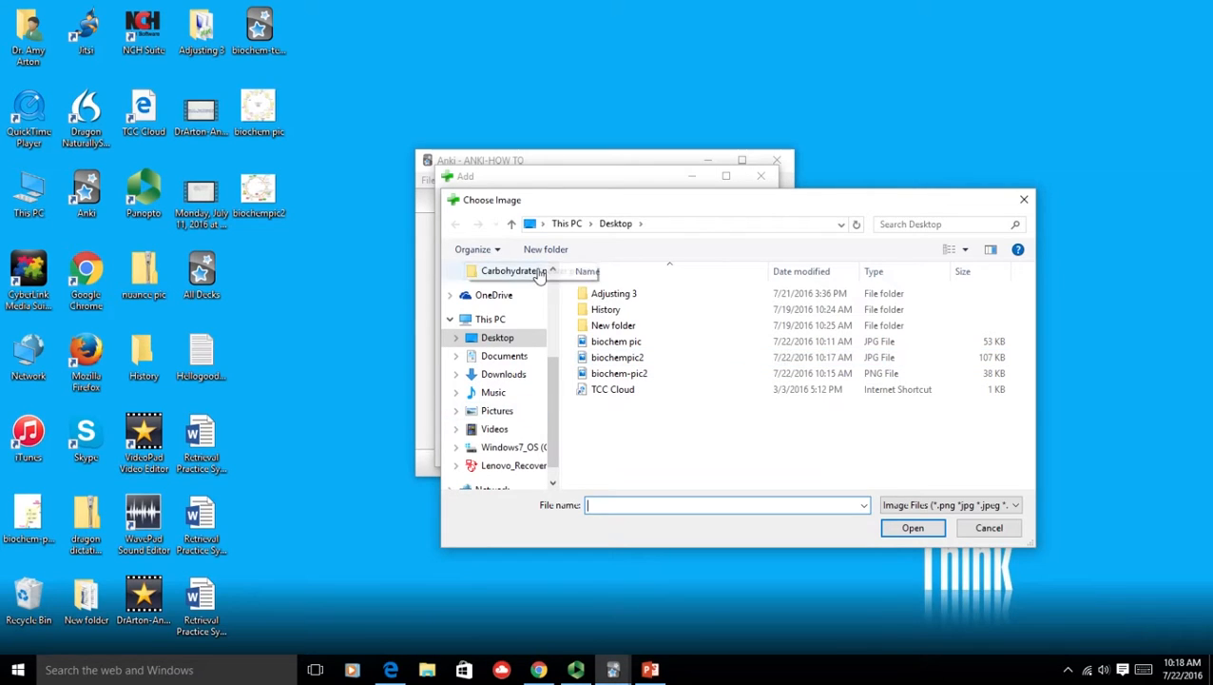
left_click(645, 359)
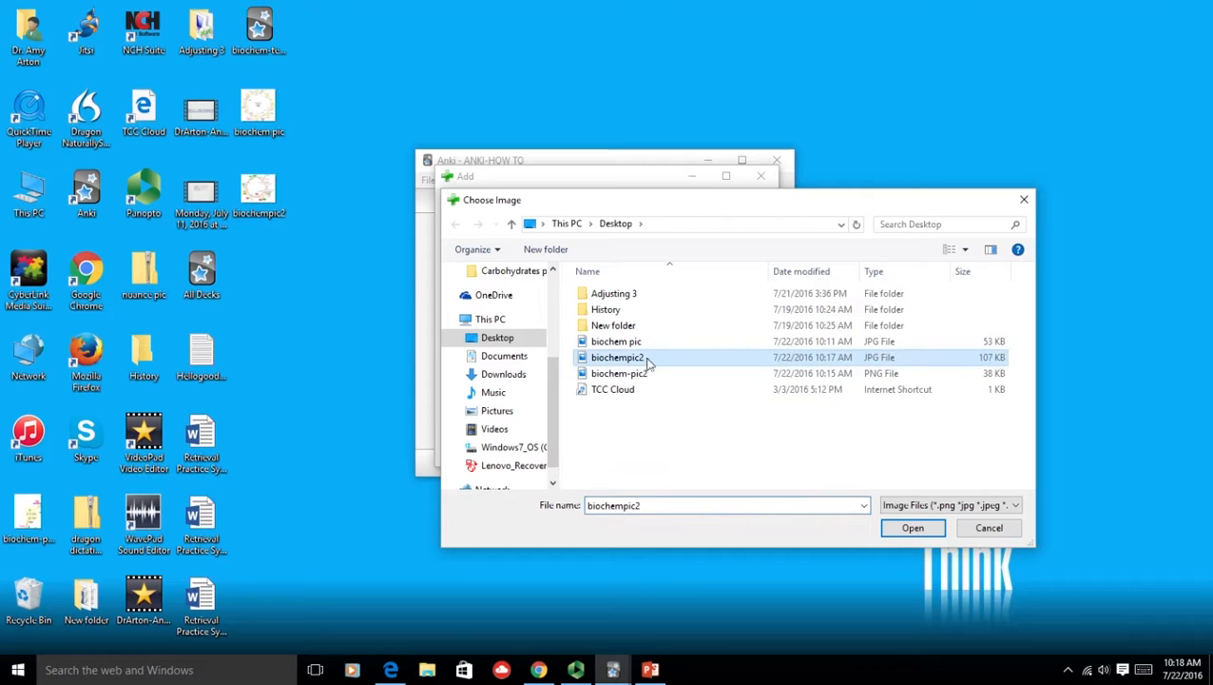
left_click(926, 531)
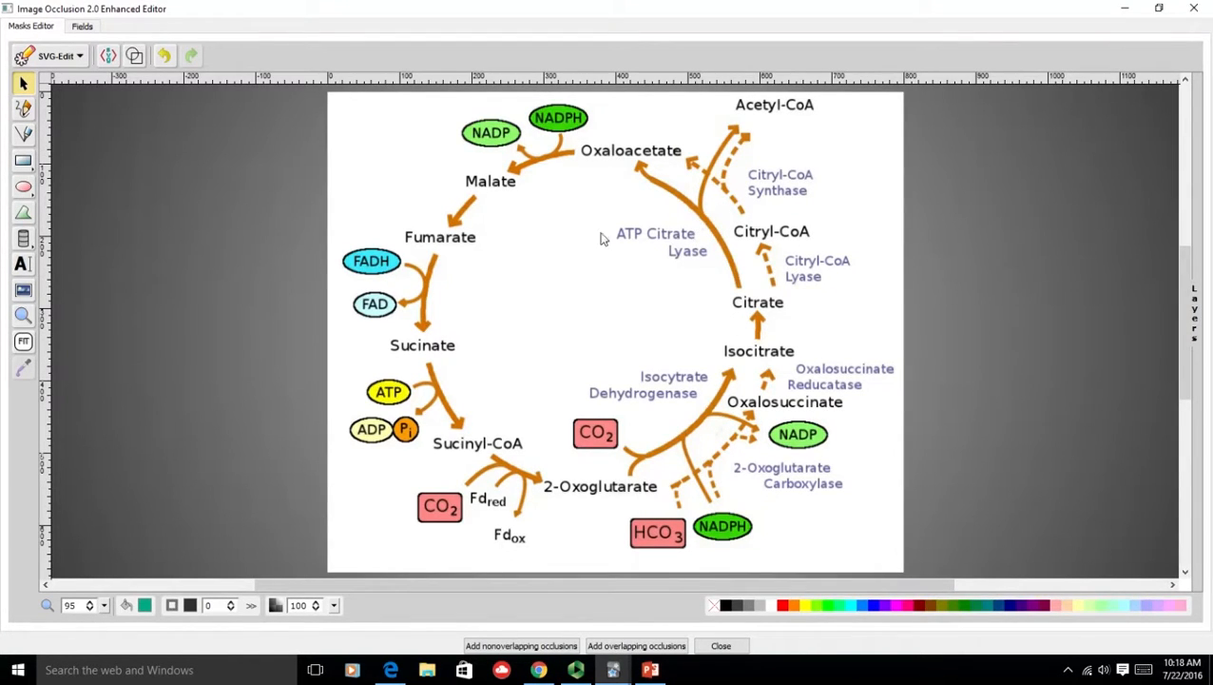
Cover the Malate, Oxaloacetate, Citryl-CoA Synthase, Citryl-CoA Lyase, Oxalosuccinate Reducatase, Citrate and Citryl-CoA labels with separate rectangular masks
left_click_drag(463, 177, 525, 194)
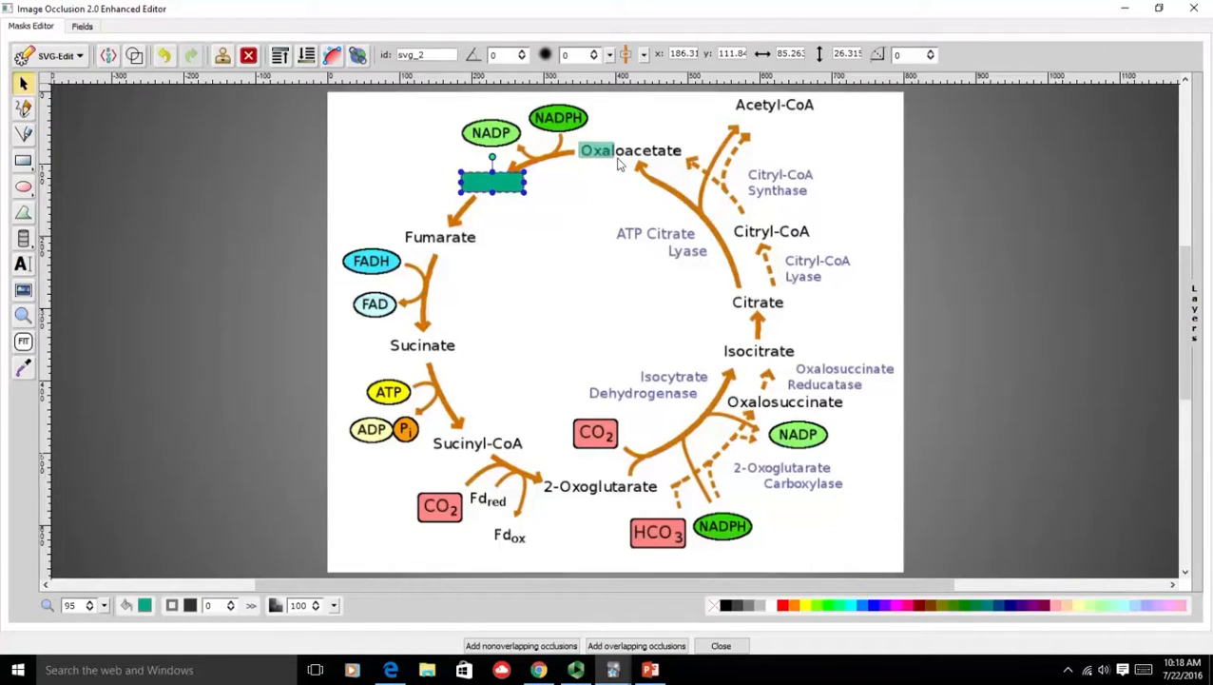
left_click_drag(679, 166, 816, 198)
left_click_drag(780, 246, 853, 284)
left_click_drag(788, 362, 891, 399)
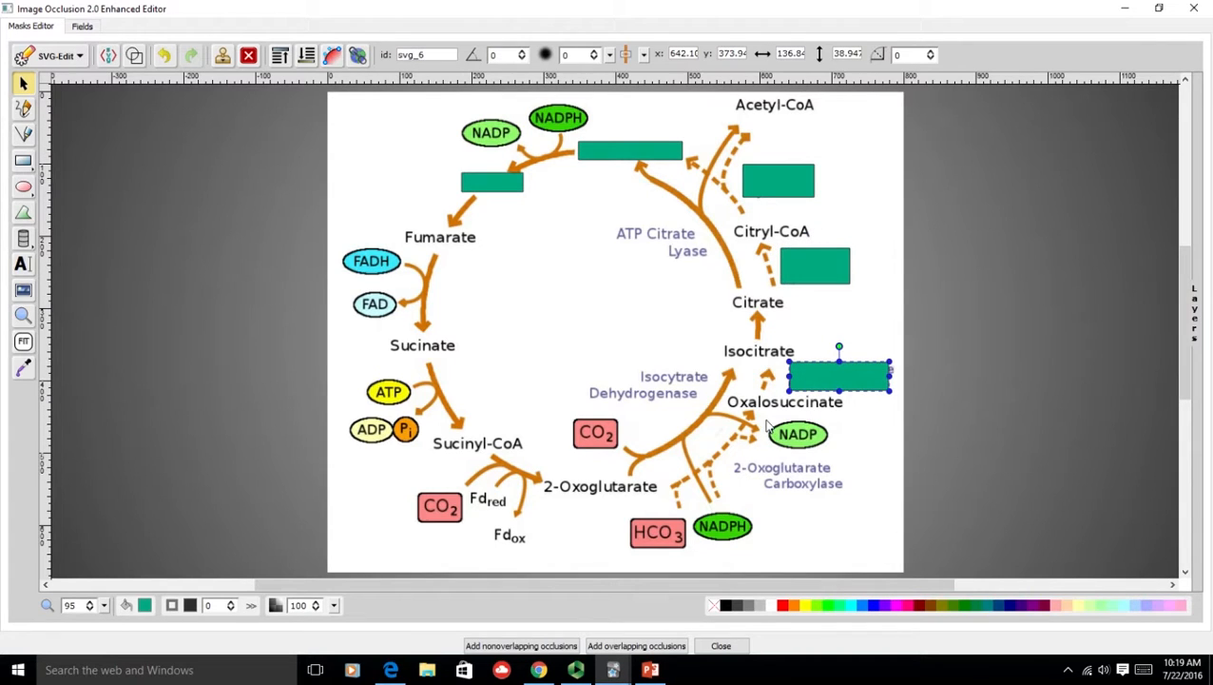
left_click_drag(728, 293, 793, 317)
left_click_drag(734, 224, 811, 245)
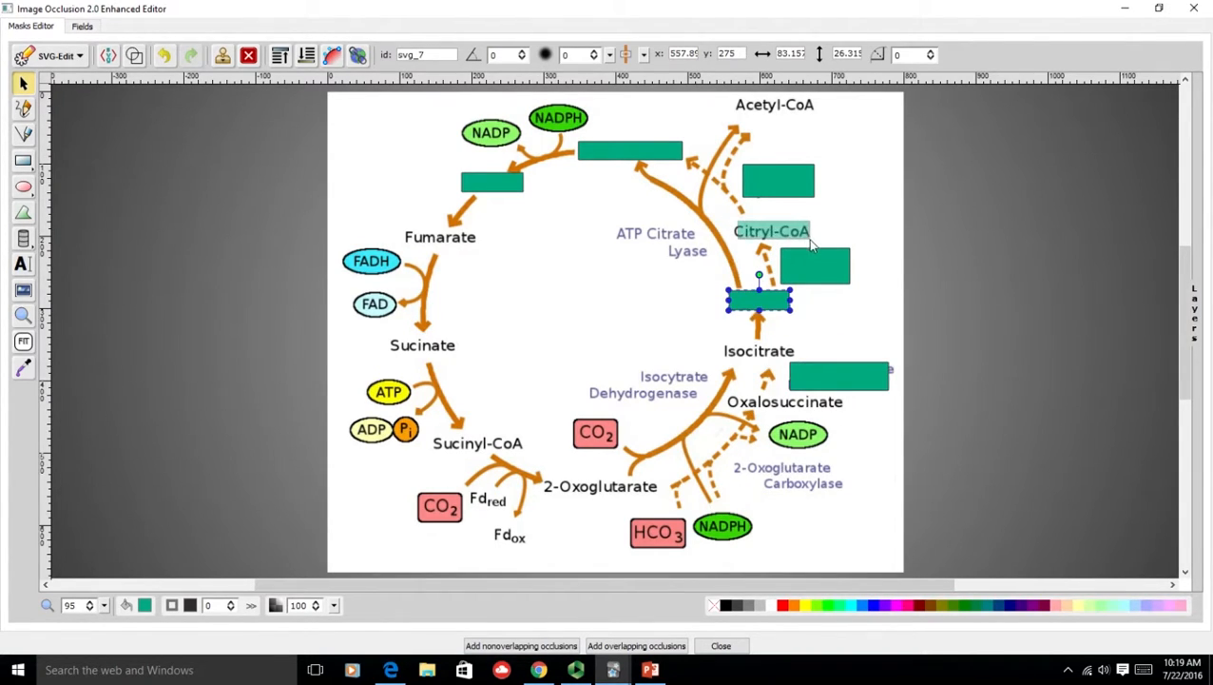
Cover the Acetyl-CoA, Fumarate, Sucinate, Sucinyl-CoA and 2-Oxoglutarate labels with separate rectangular masks
left_click_drag(731, 93, 820, 124)
left_click_drag(399, 226, 484, 249)
left_click_drag(389, 334, 469, 360)
left_click_drag(430, 434, 662, 505)
Mask the 2-Oxoglutarate Carboxylase, Oxalosuccinate, Isocitrate, Isocytrate Dehydrogenase and ATP Citrate Lyase labels with rectangles
left_click_drag(733, 454, 861, 498)
left_click_drag(724, 389, 847, 415)
left_click_drag(717, 341, 801, 360)
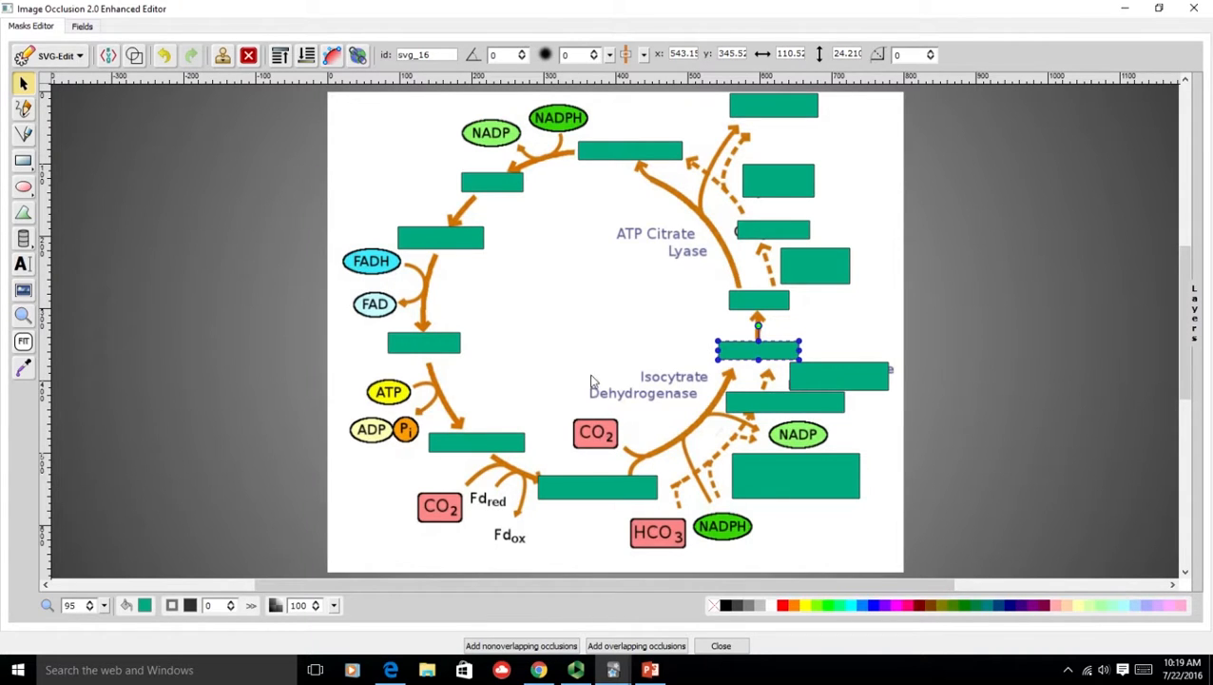
left_click_drag(573, 357, 707, 399)
left_click_drag(609, 222, 708, 271)
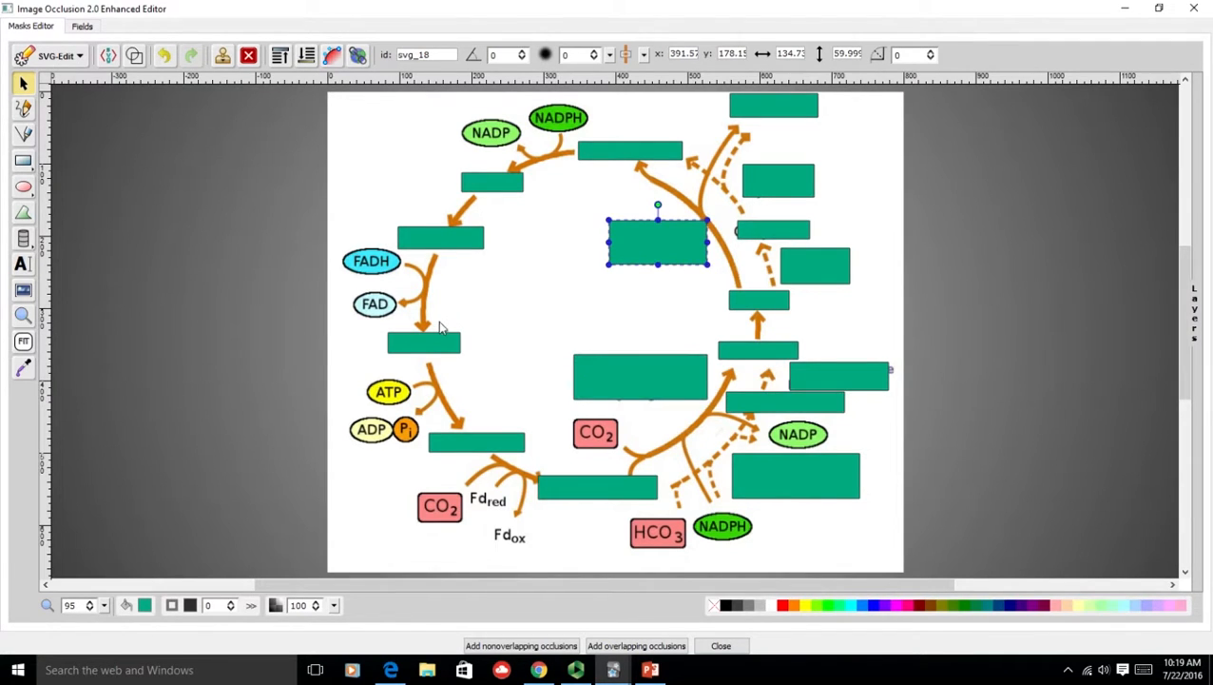
Mask the NADP, NADPH, FADH, FAD, ATP, ADP, Pi, CO2, Fd red and Fd ox labels on the left half of the cycle
left_click_drag(472, 126, 519, 145)
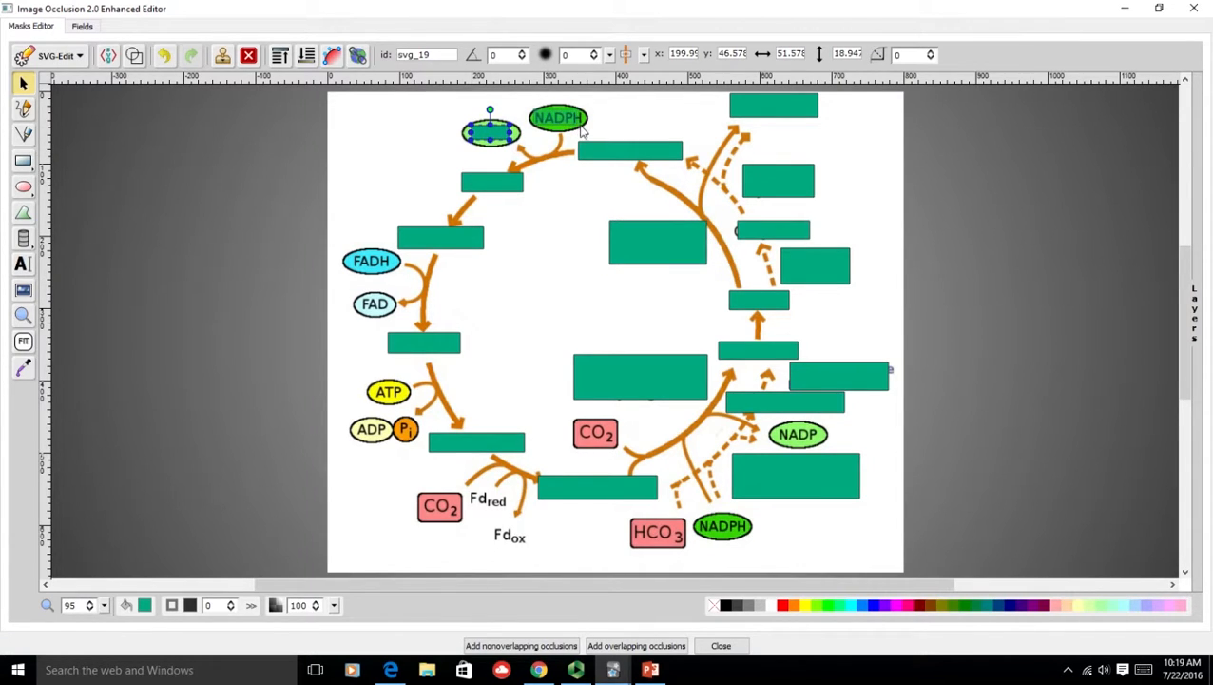
left_click_drag(585, 133, 531, 94)
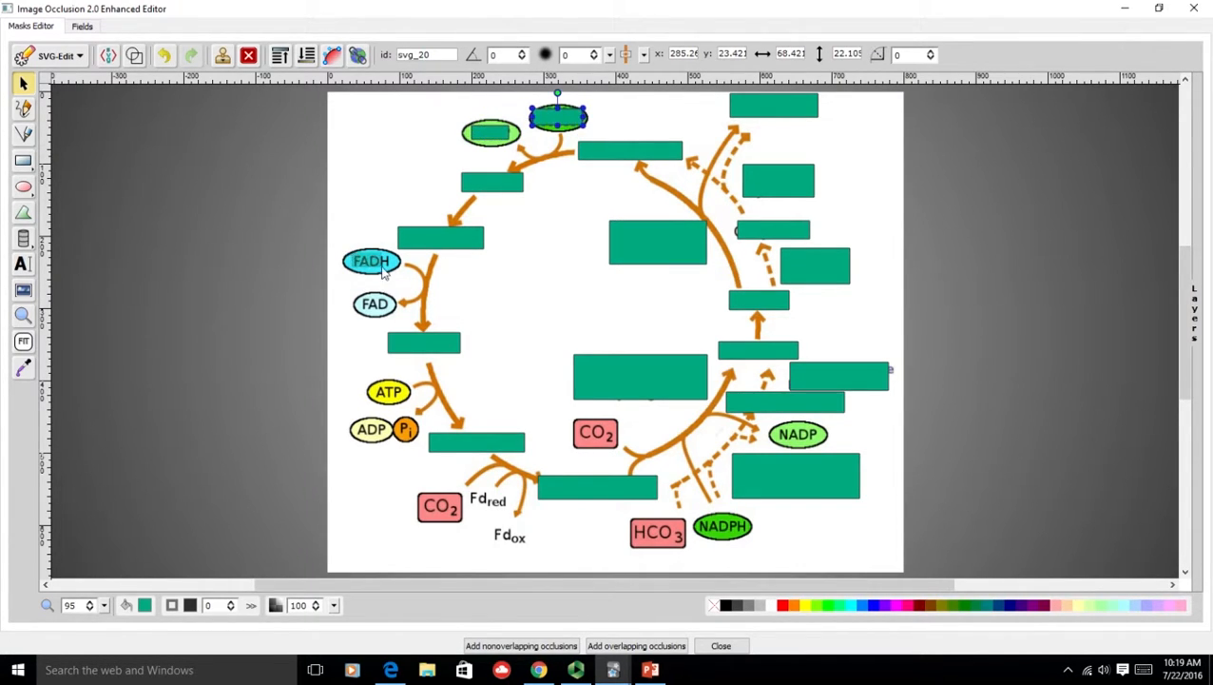
left_click_drag(401, 274, 344, 250)
left_click_drag(353, 291, 397, 318)
mouse_move(371, 381)
left_mouse_down()
mouse_move(409, 406)
mouse_move(394, 443)
left_mouse_up()
left_click_drag(396, 419, 419, 442)
mouse_move(419, 493)
left_mouse_down()
mouse_move(466, 521)
mouse_move(508, 514)
mouse_move(530, 546)
left_mouse_up()
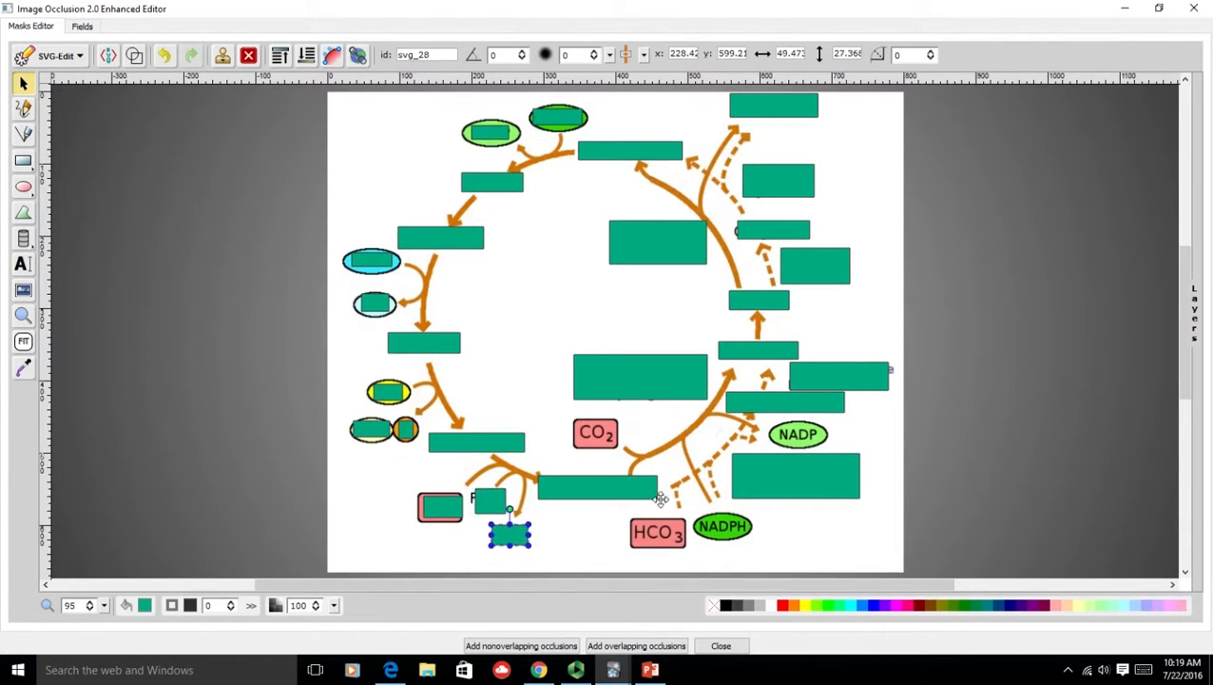
Mask the remaining CO2, HCO3, NADPH and NADP labels, and widen the Fd red mask so it covers the whole label
left_click_drag(580, 424, 617, 448)
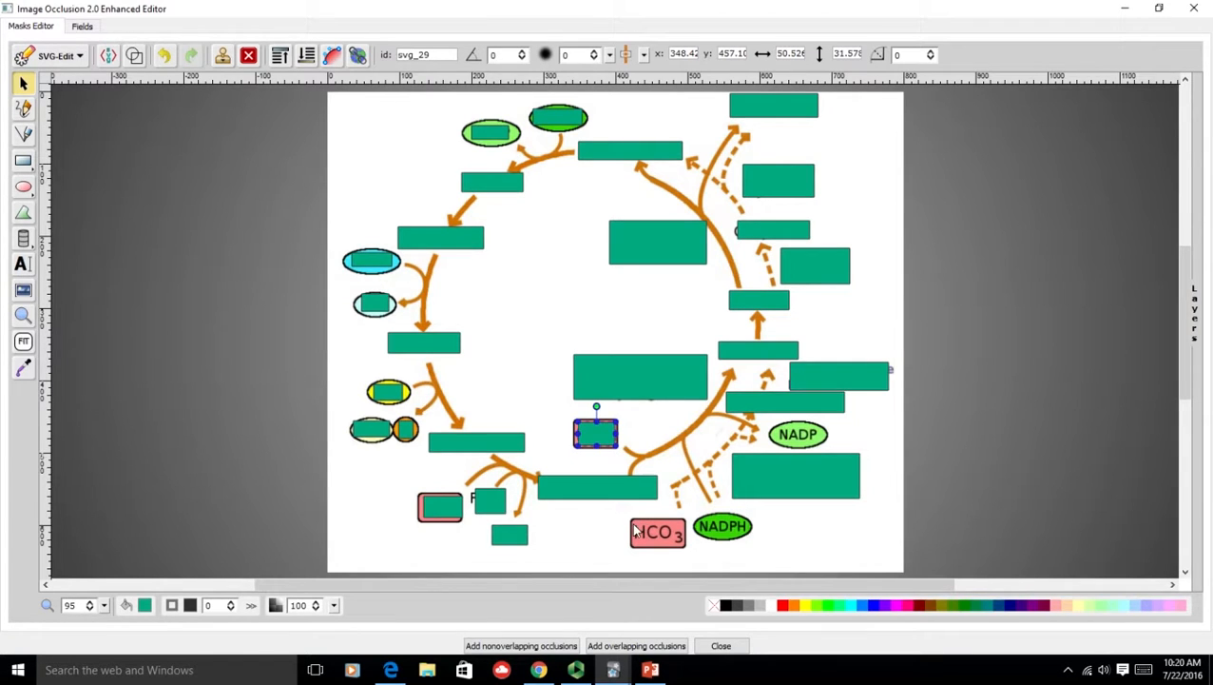
mouse_move(631, 519)
left_mouse_down()
mouse_move(666, 544)
mouse_move(751, 538)
left_mouse_up()
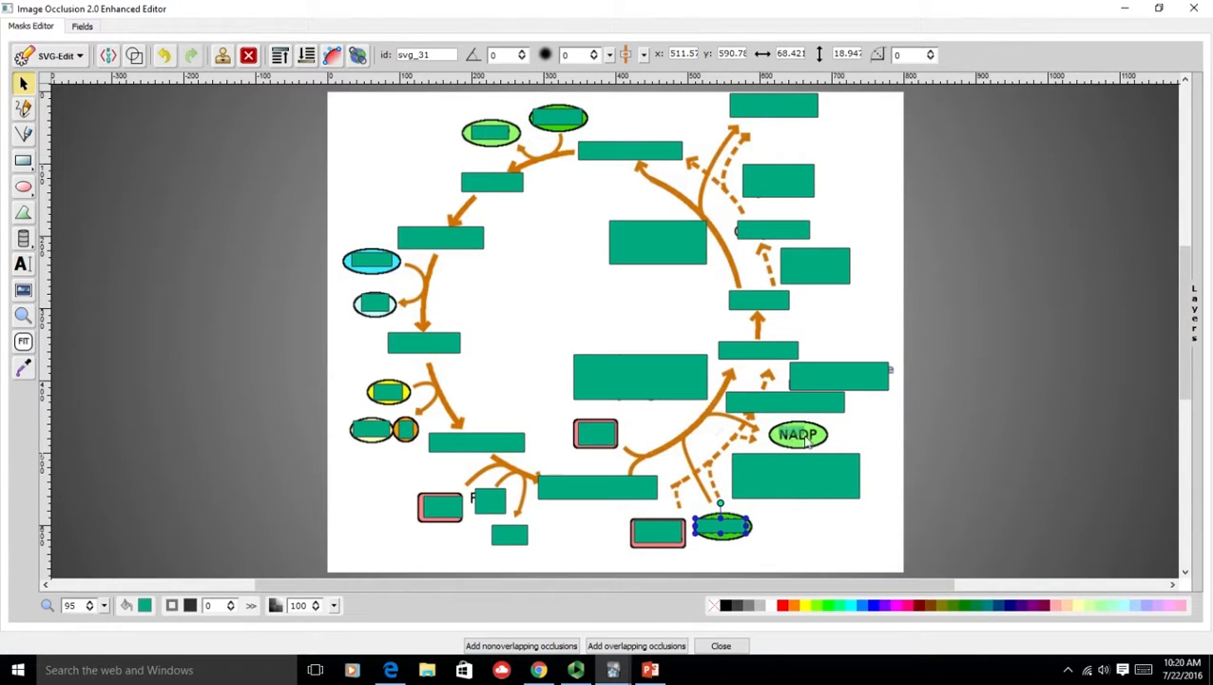
left_click_drag(819, 449, 771, 425)
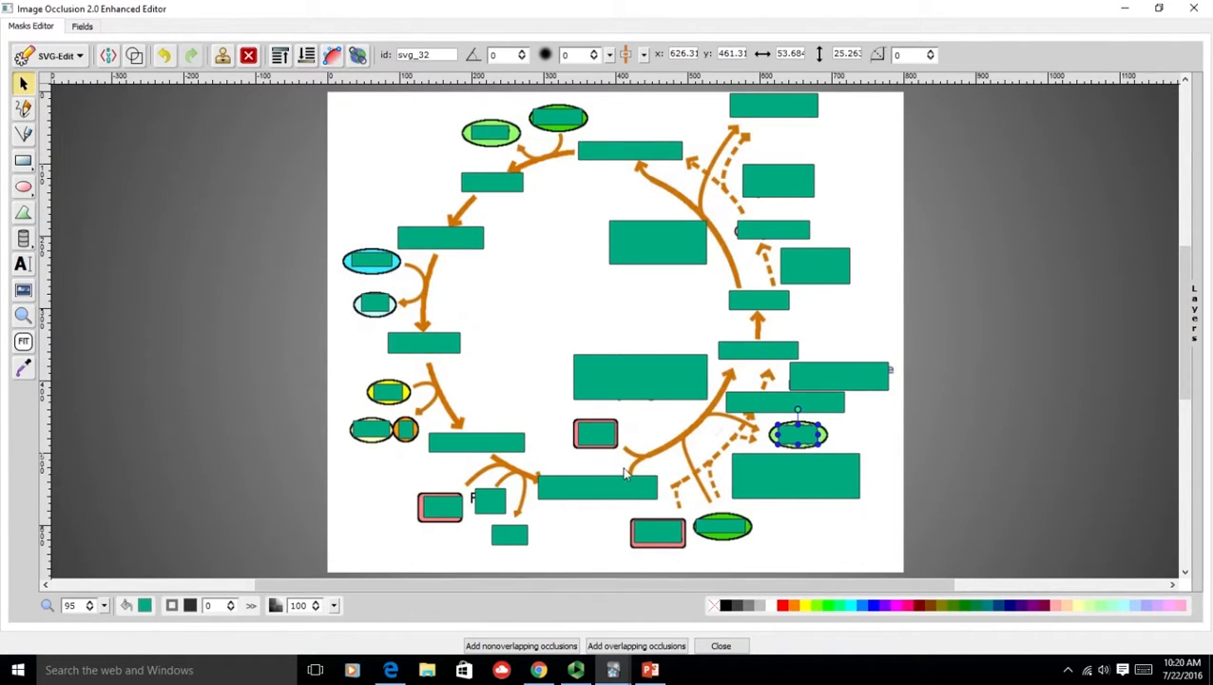
left_click(486, 507)
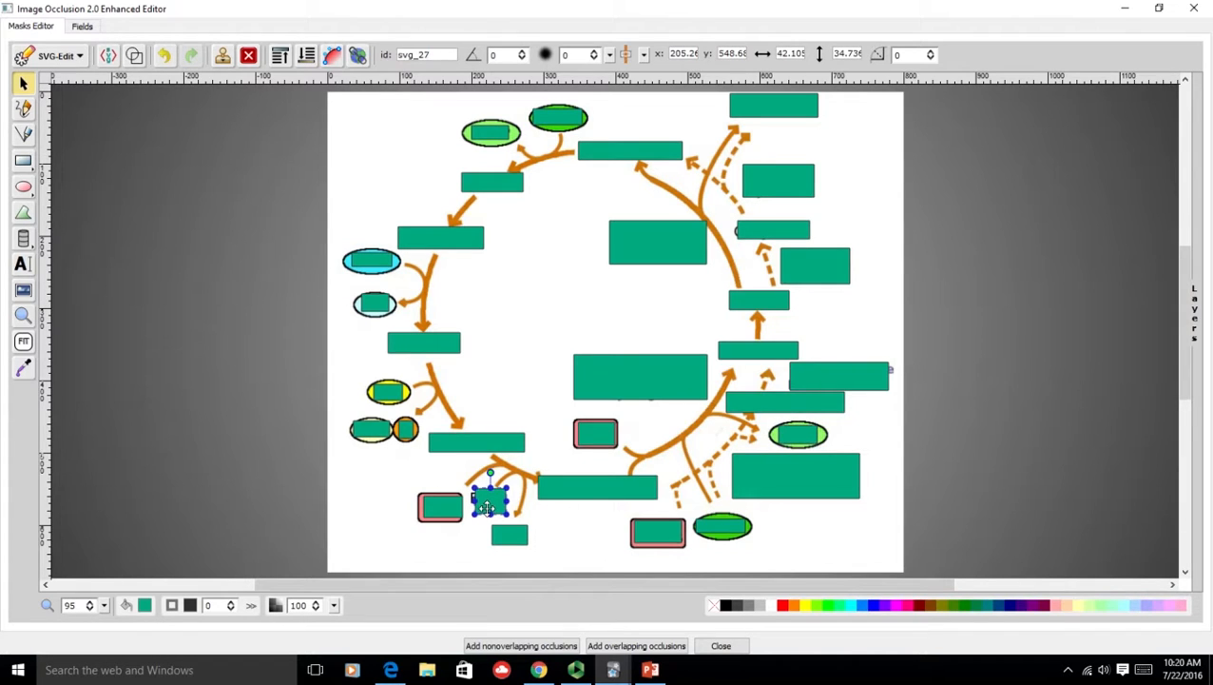
left_click_drag(484, 500, 477, 500)
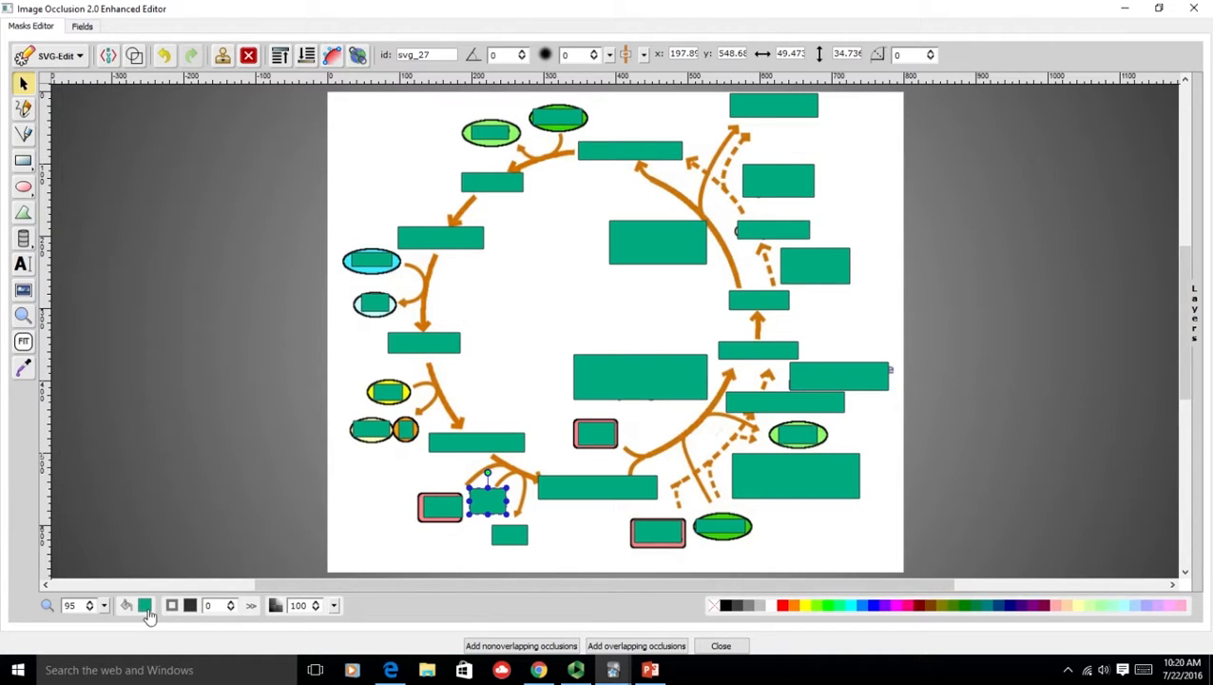
left_click(148, 605)
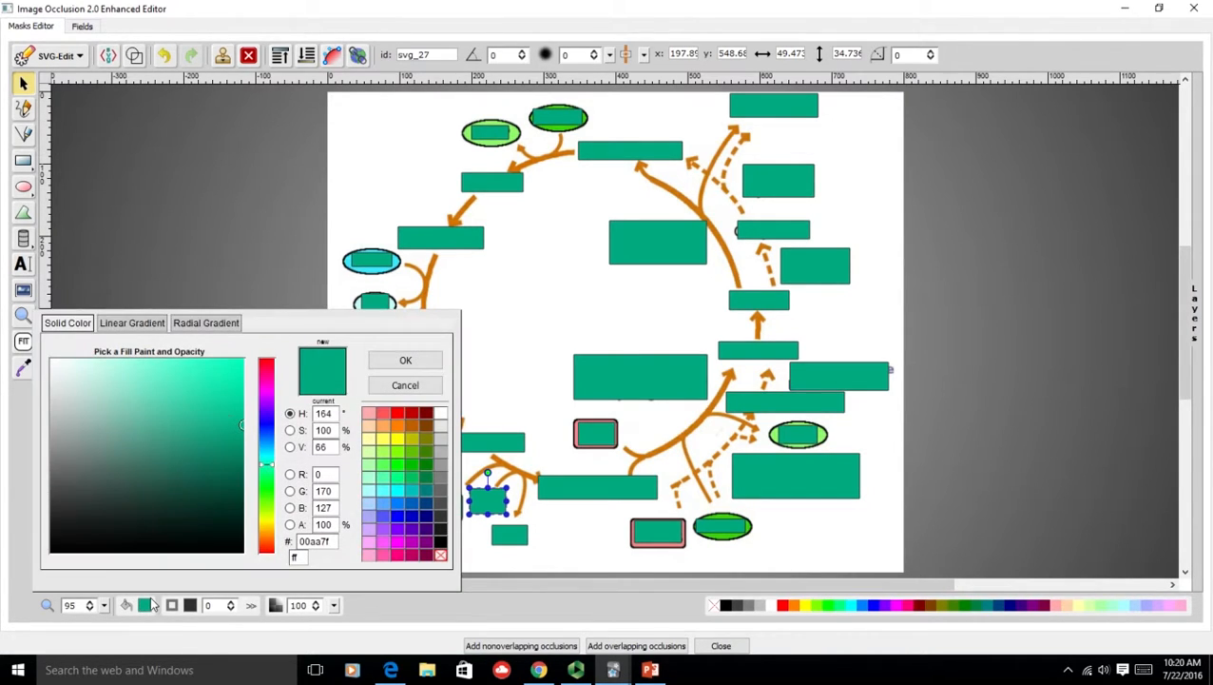
left_click(187, 291)
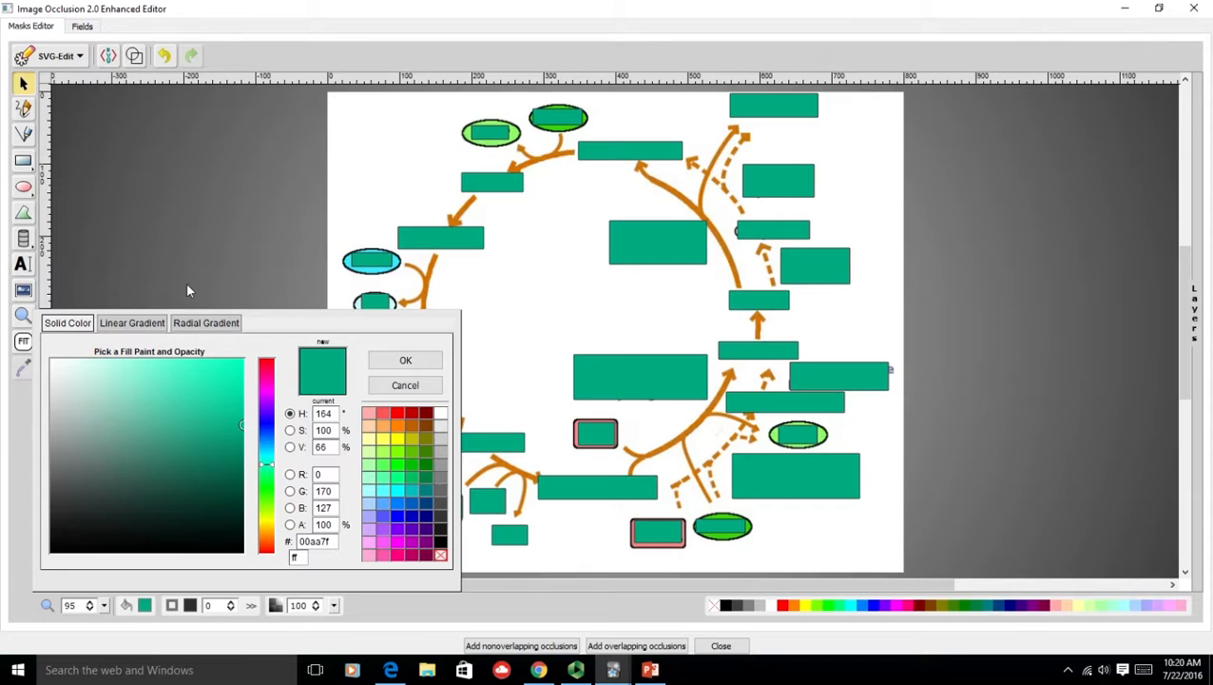
left_click(397, 386)
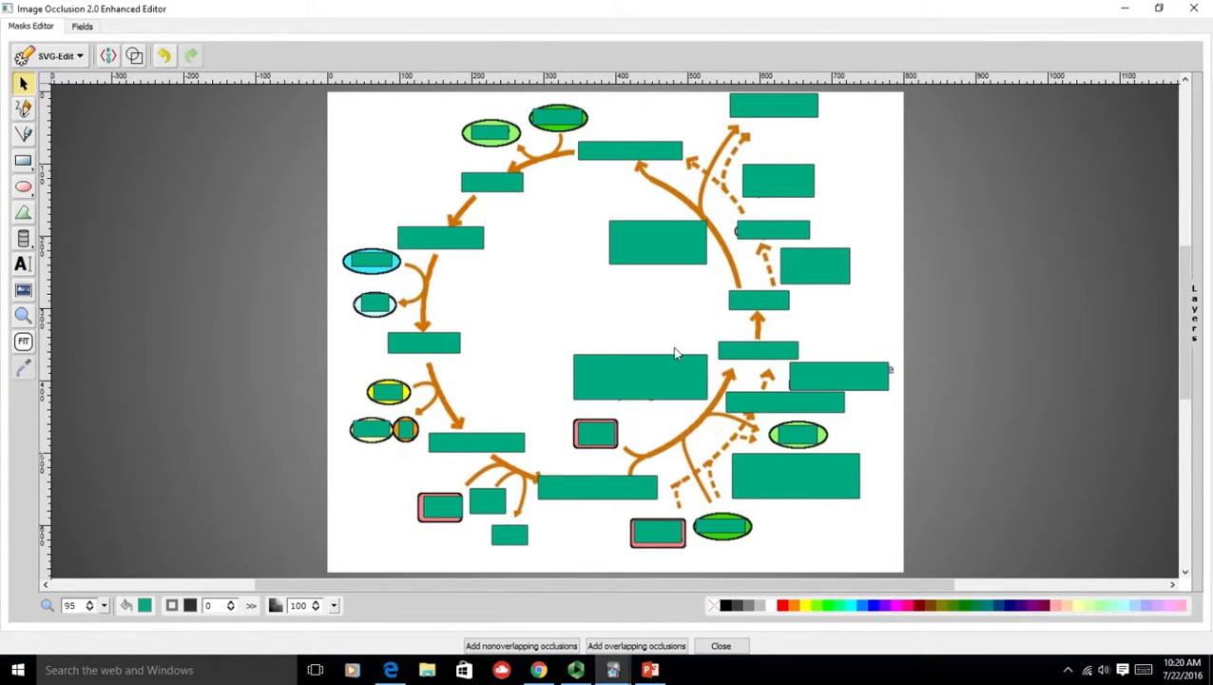
Leave the extra note fields empty, generate nonoverlapping occlusion cards in the Biochemistry deck, and close the occlusion editor
left_click(82, 27)
left_click(304, 253)
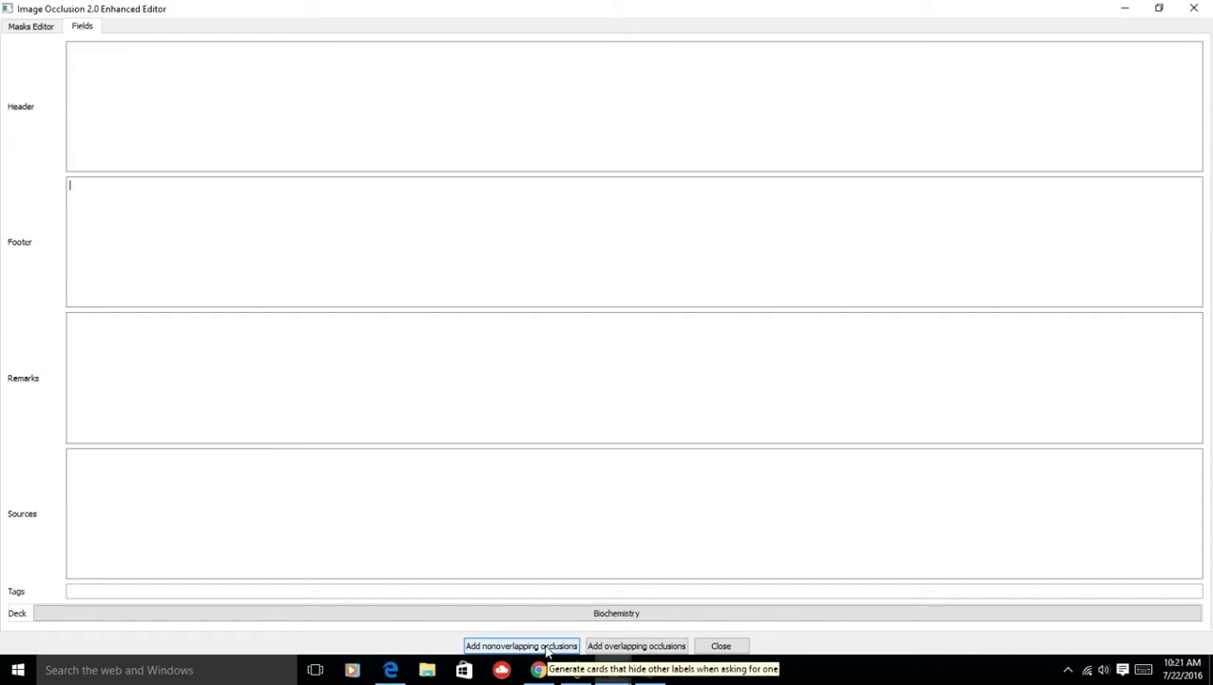
left_click(547, 647)
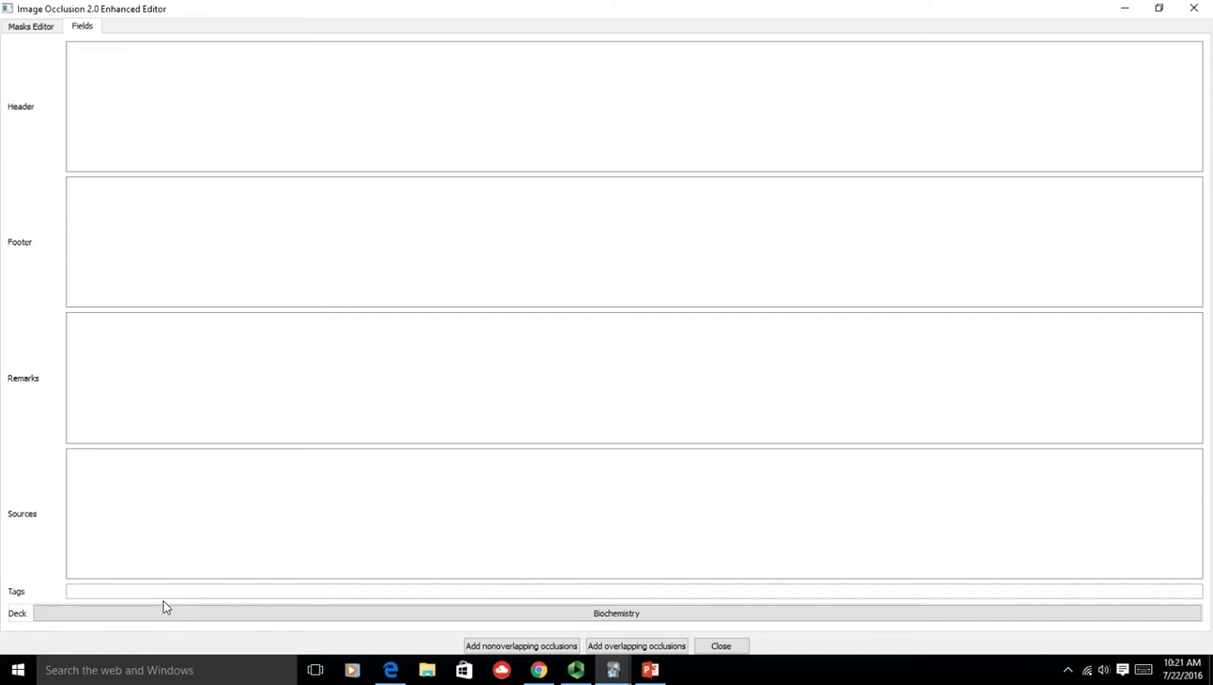
left_click(730, 649)
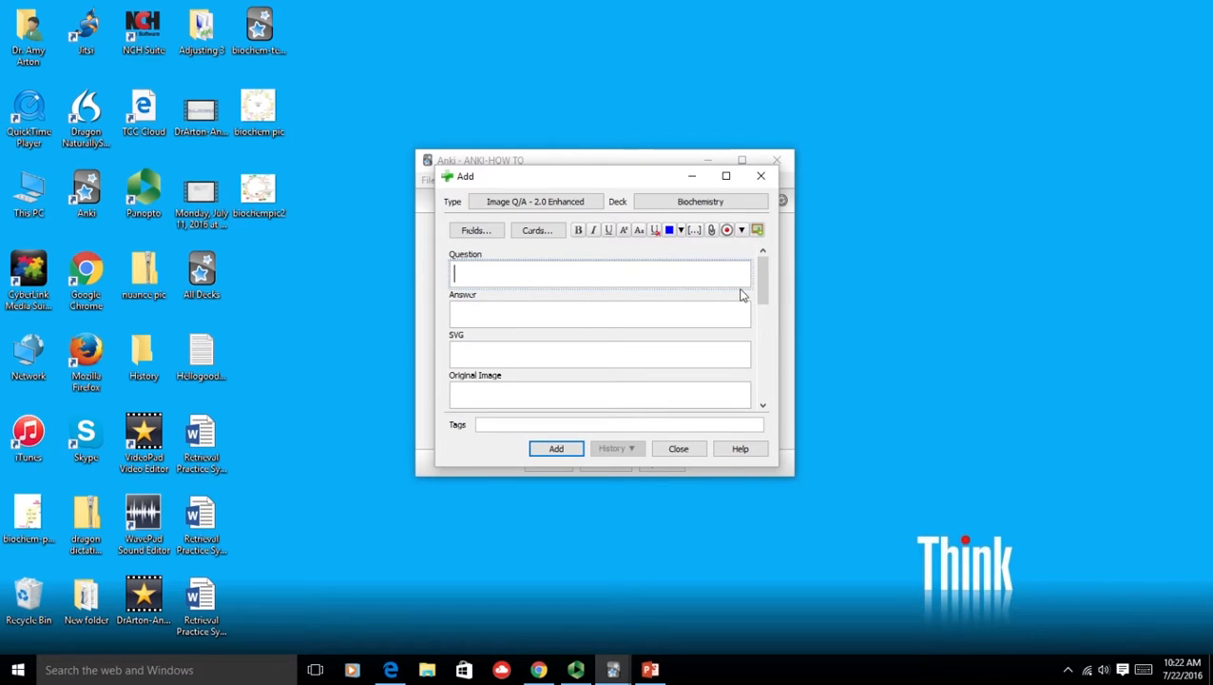
Switch the note type to Basic (and reversed card) and close the note entry window
mouse_move(762, 289)
left_mouse_down()
mouse_move(766, 401)
mouse_move(760, 289)
left_mouse_up()
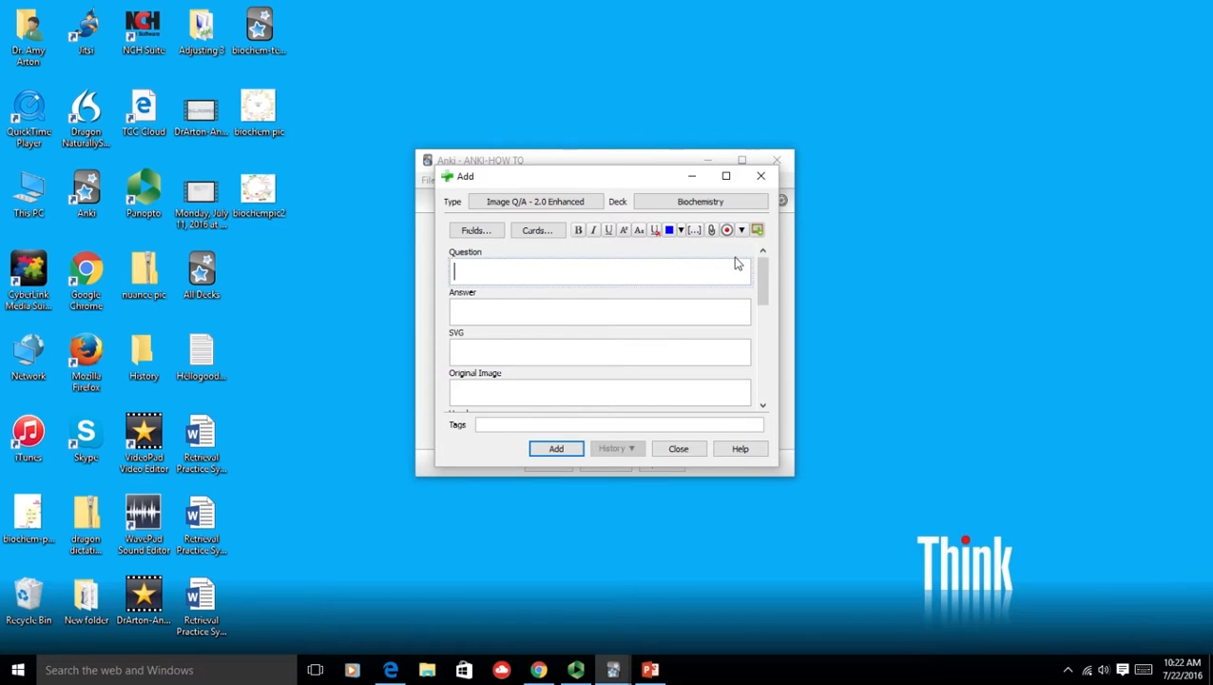
left_click(534, 202)
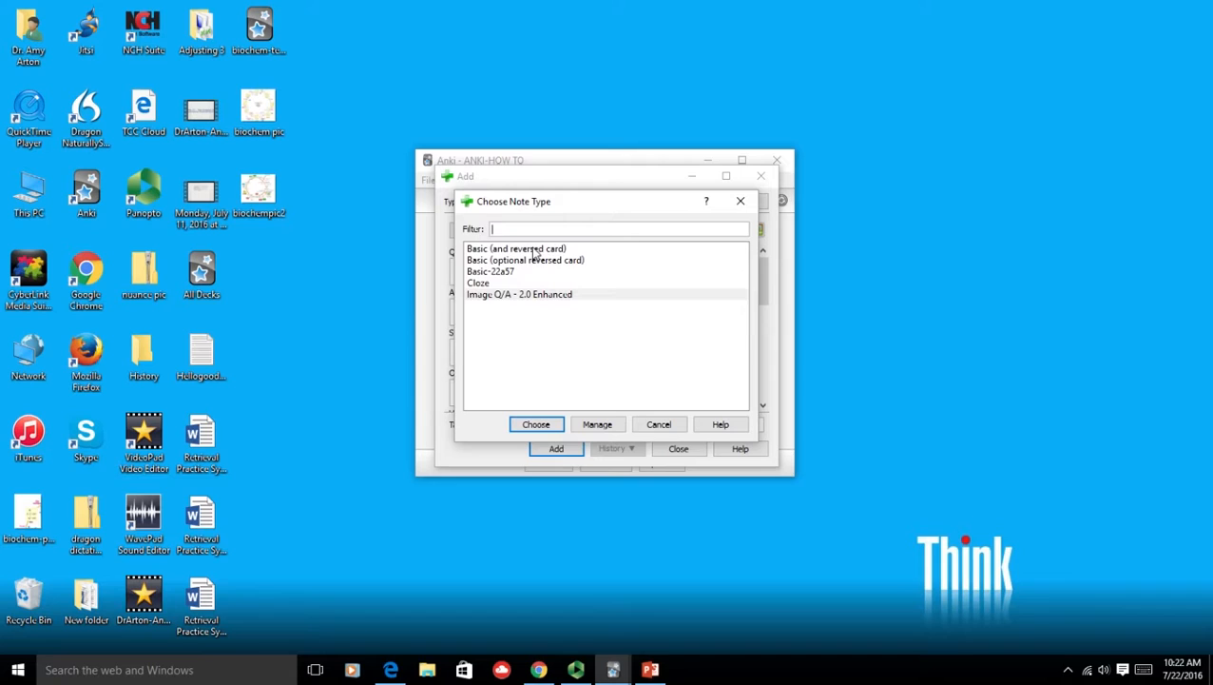
left_click(530, 250)
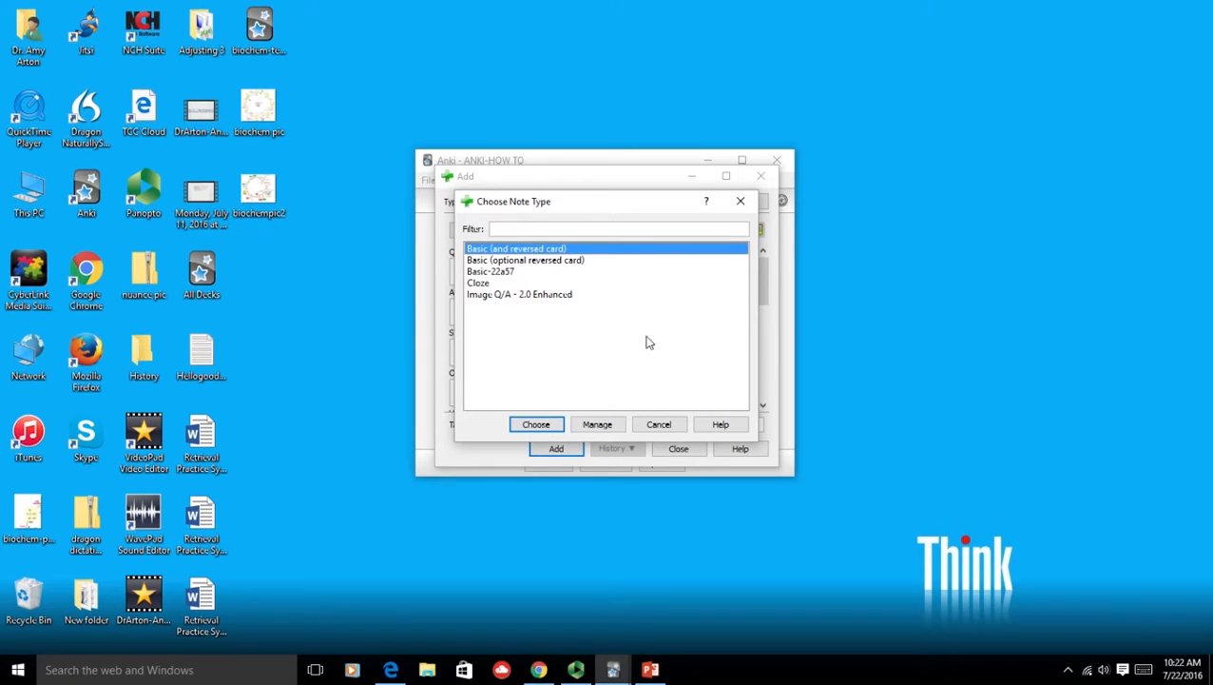
left_click(538, 424)
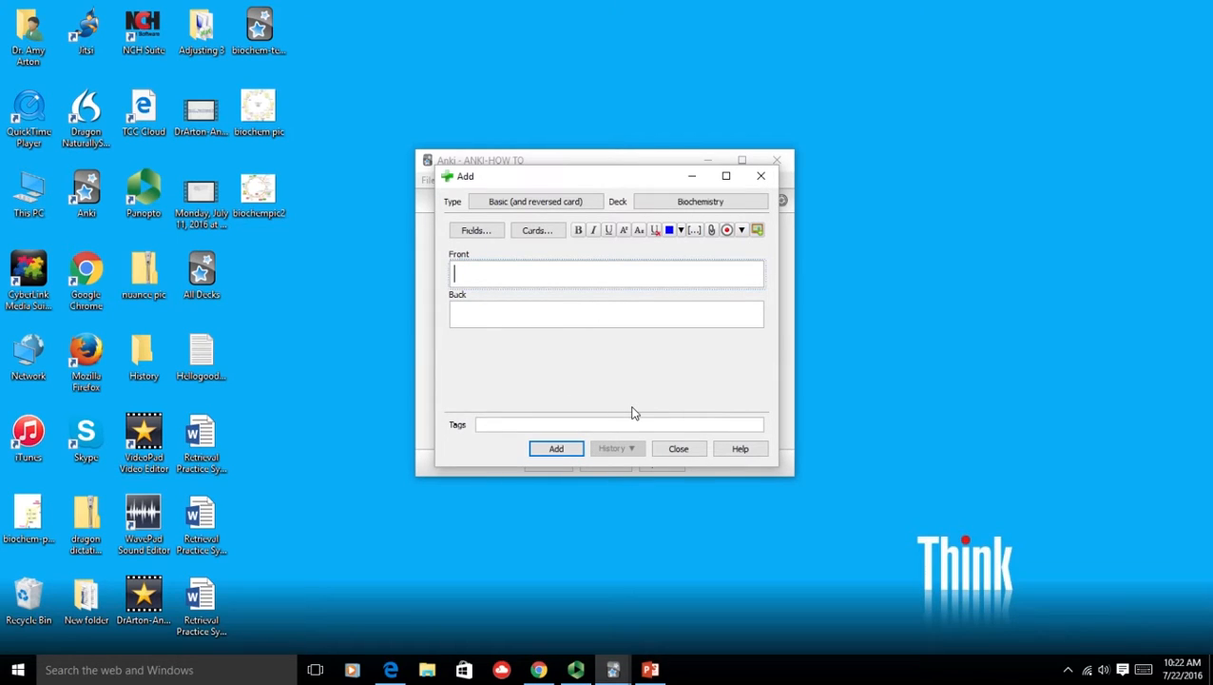
left_click(679, 449)
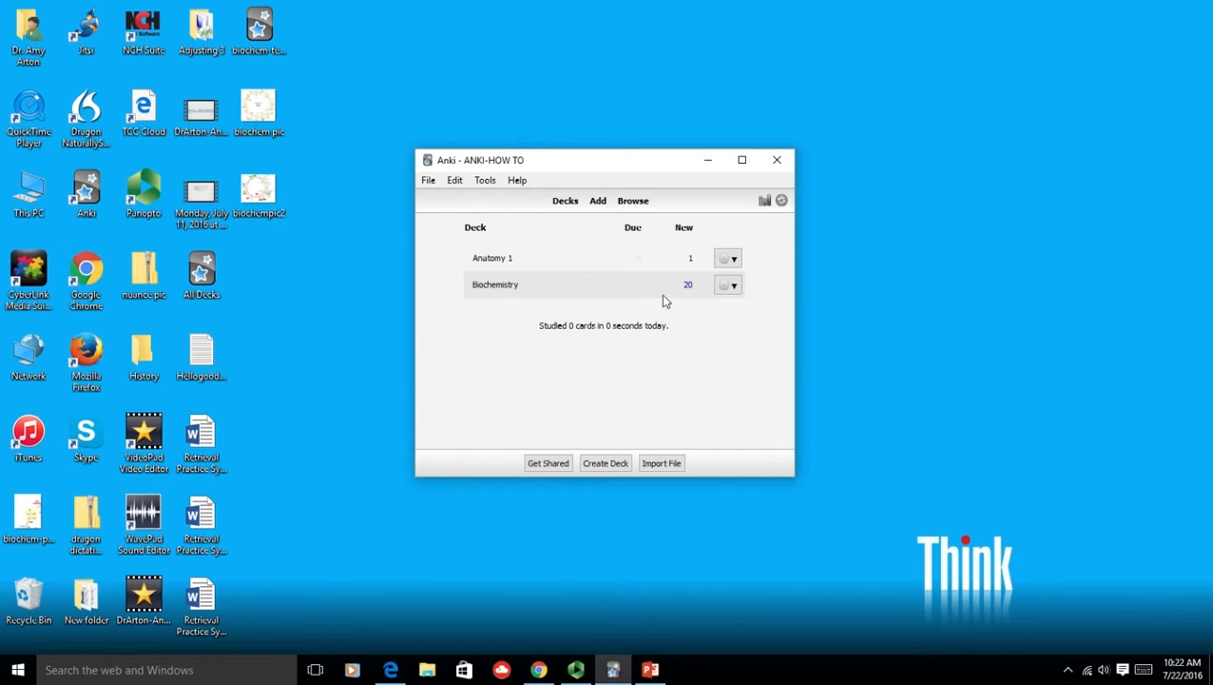
Start another new note, then switch to PowerPoint and copy the Non-Oxidative Stage of Pentose Phosphate Pathway picture from slide 14
left_click(598, 201)
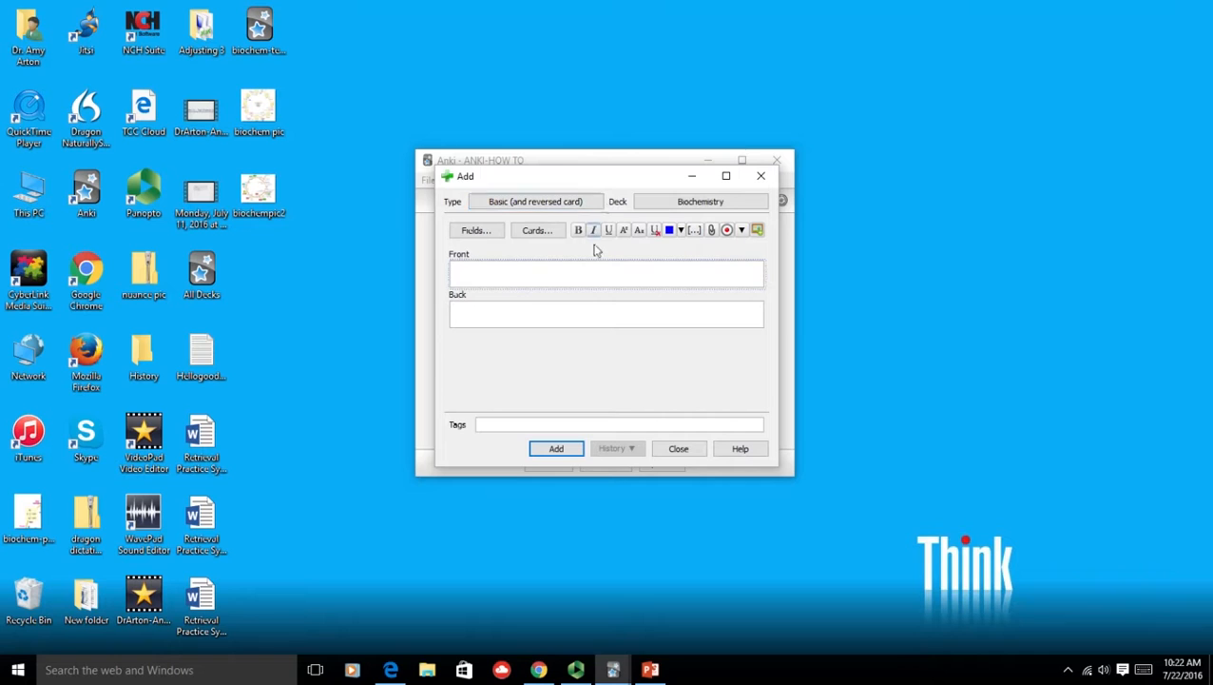
left_click(651, 669)
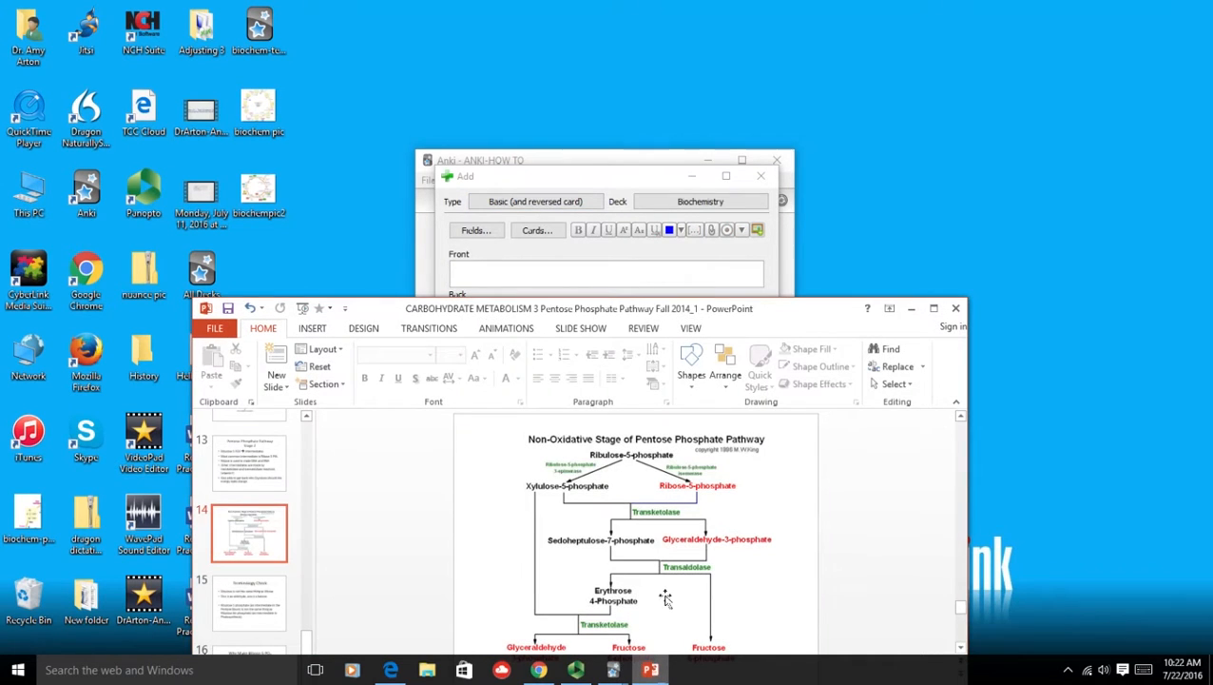
left_click(665, 541)
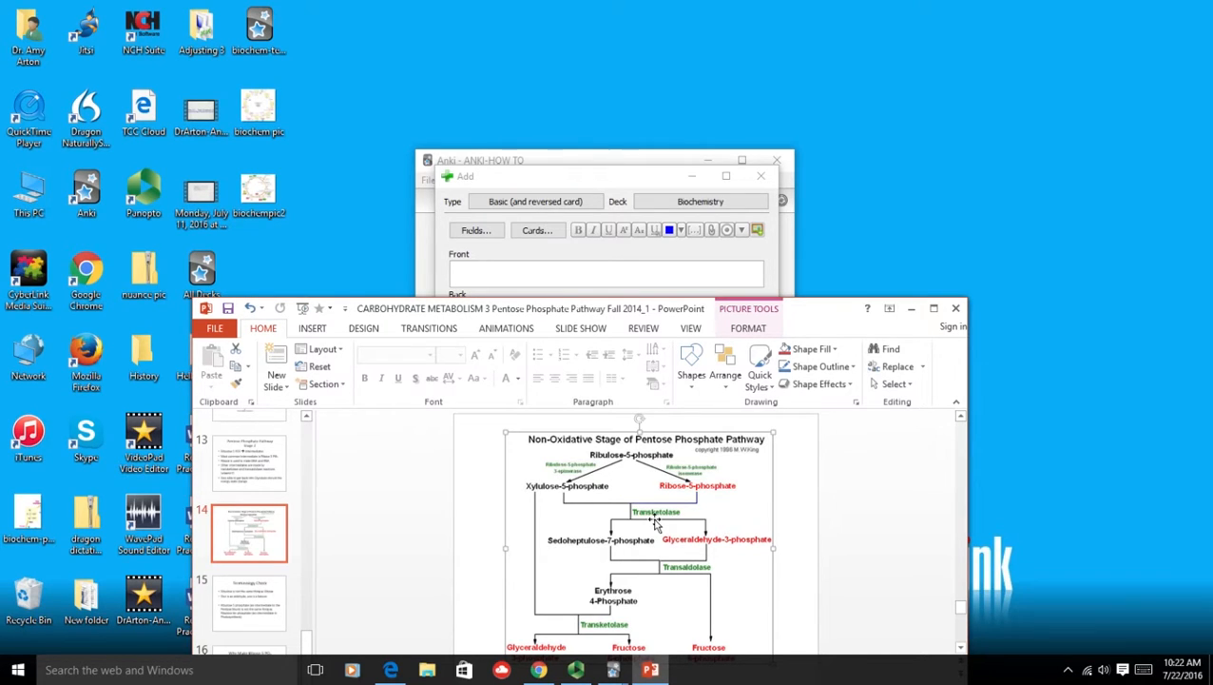
right_click(653, 520)
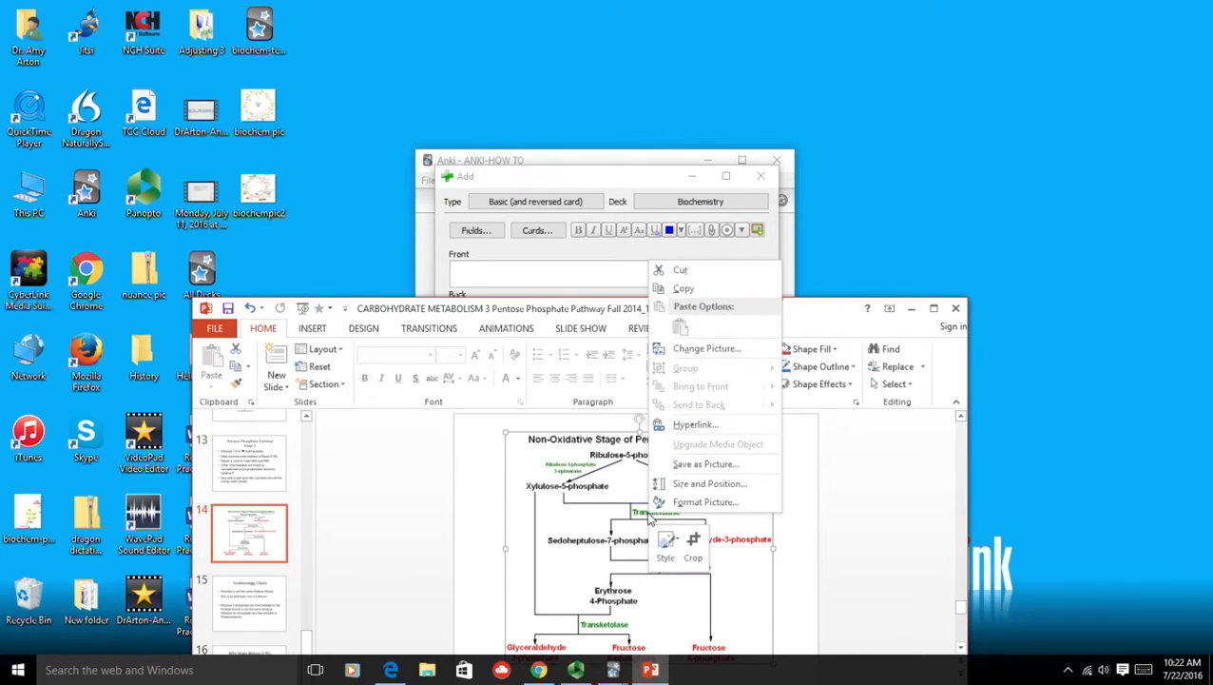
left_click(691, 290)
Switch back to Anki and paste the copied pathway picture into the new note's Front field
left_click(685, 274)
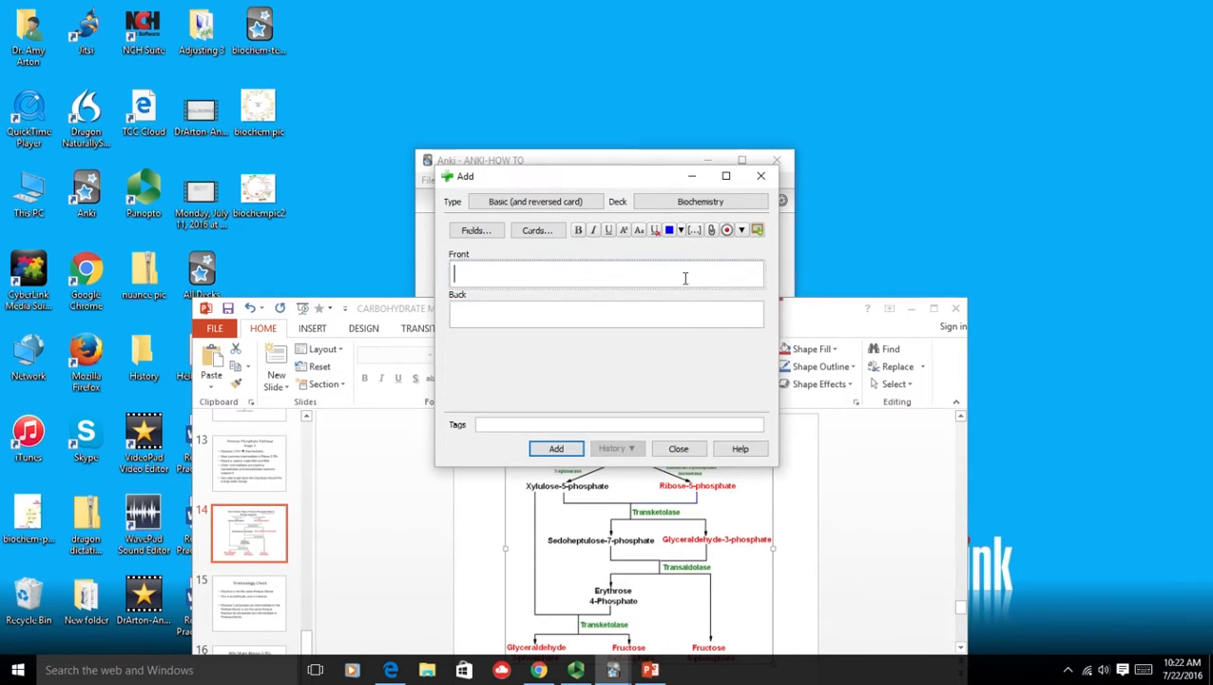
right_click(535, 283)
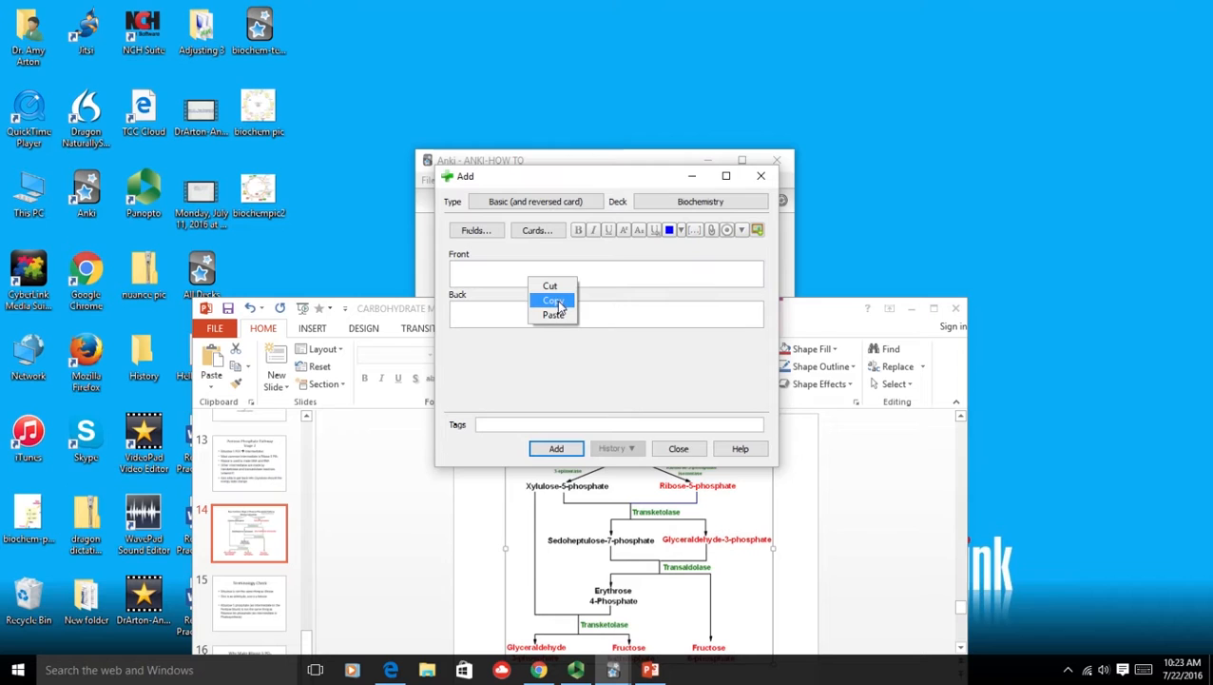
left_click(557, 315)
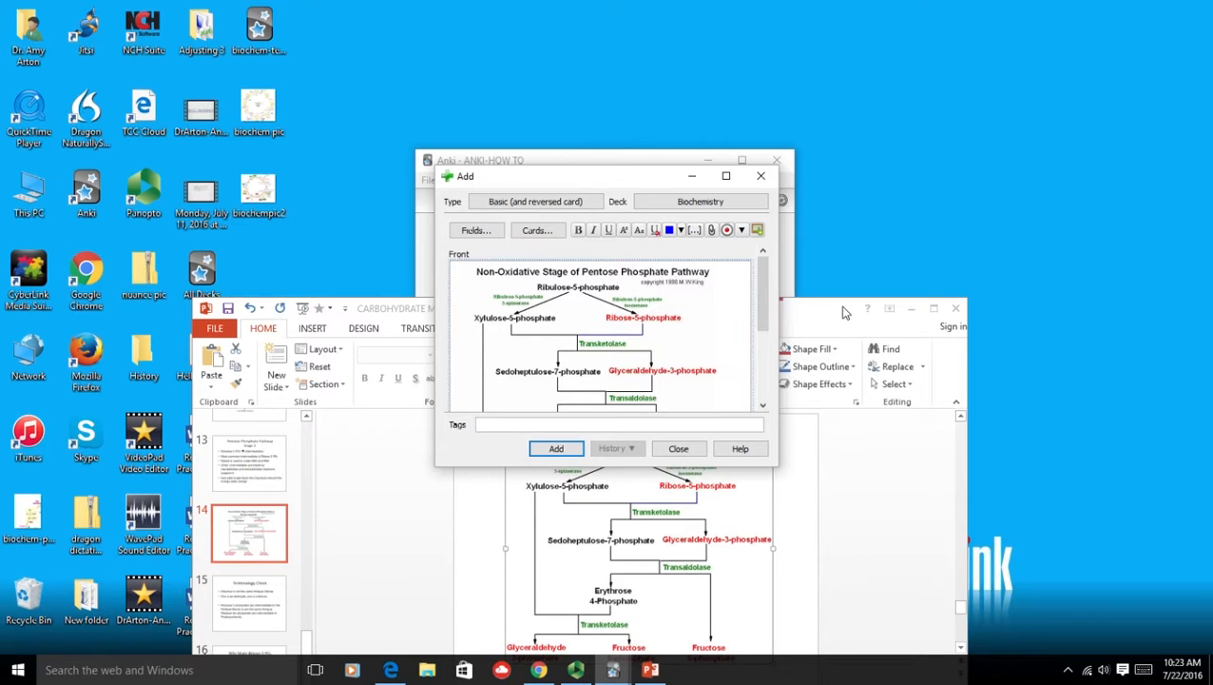
Minimize PowerPoint and open the note's pasted pathway picture in the Image Occlusion editor
left_click(956, 310)
left_click(956, 310)
left_click(668, 358)
left_click(910, 310)
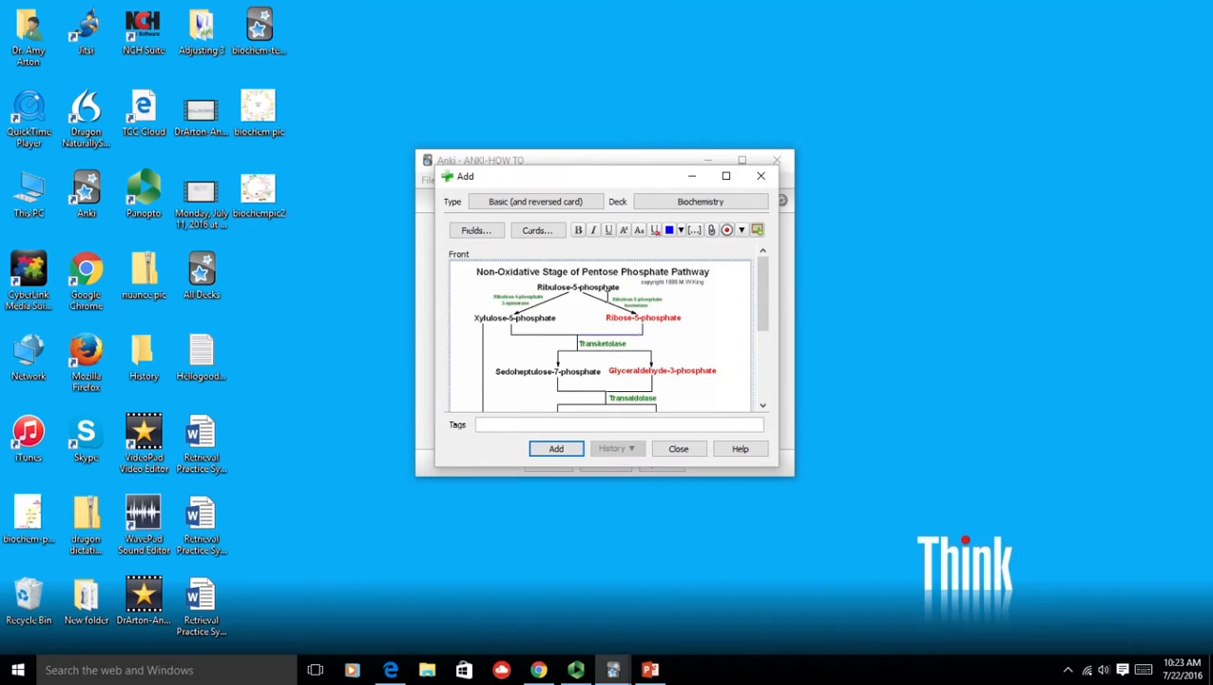
left_click(758, 231)
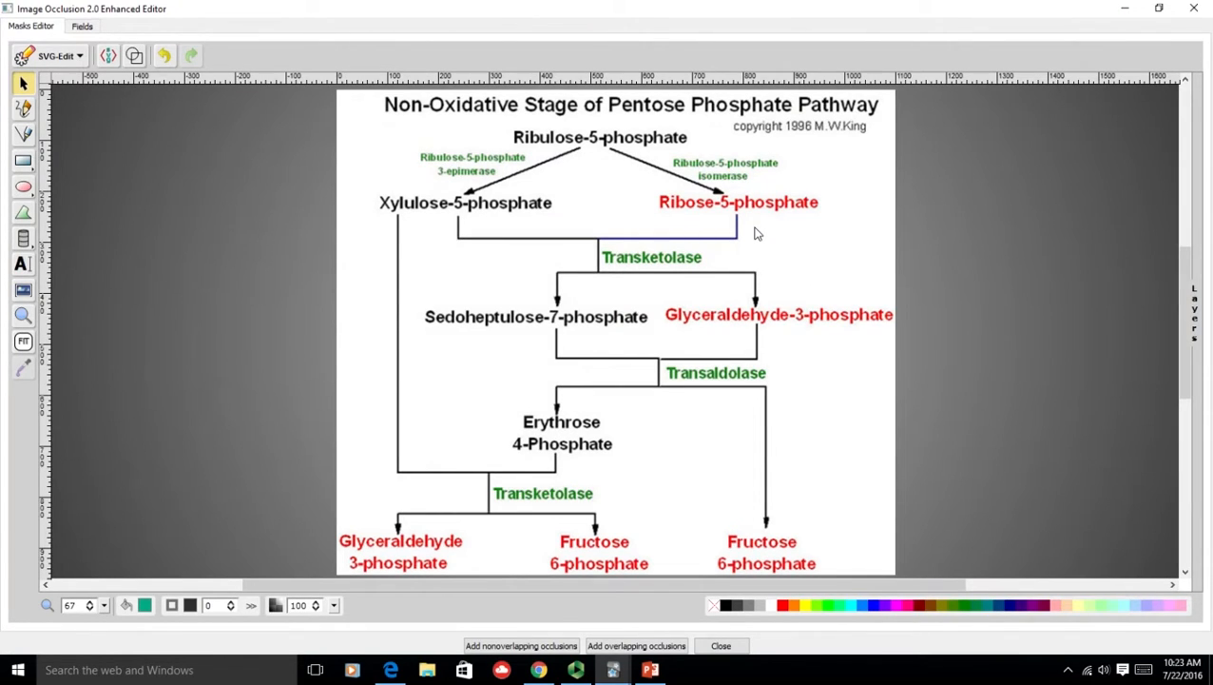
Mask the labels Xylulose-5-phosphate, Ribose-5-phosphate, Glyceraldehyde-3-phosphate and Sedoheptulose-7-phosphate with one rectangle each
mouse_move(371, 192)
left_mouse_down()
mouse_move(498, 214)
mouse_move(559, 211)
left_mouse_up()
left_click_drag(652, 191, 824, 212)
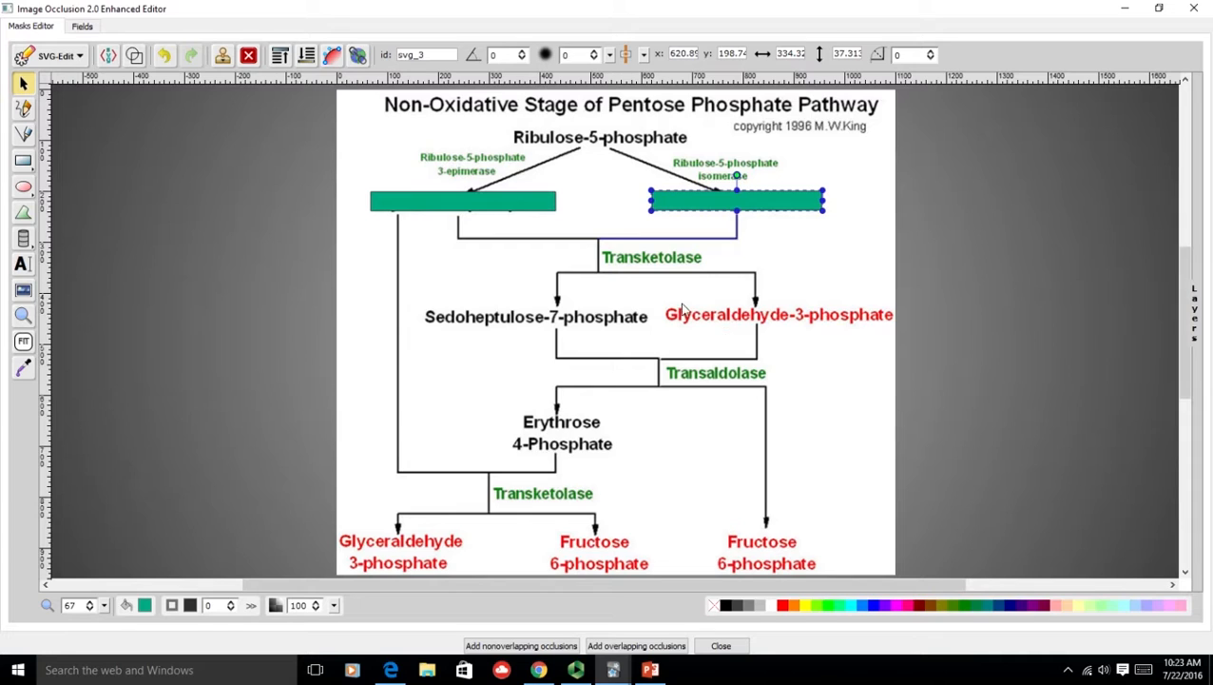
left_click_drag(661, 303, 897, 332)
left_click_drag(416, 305, 653, 332)
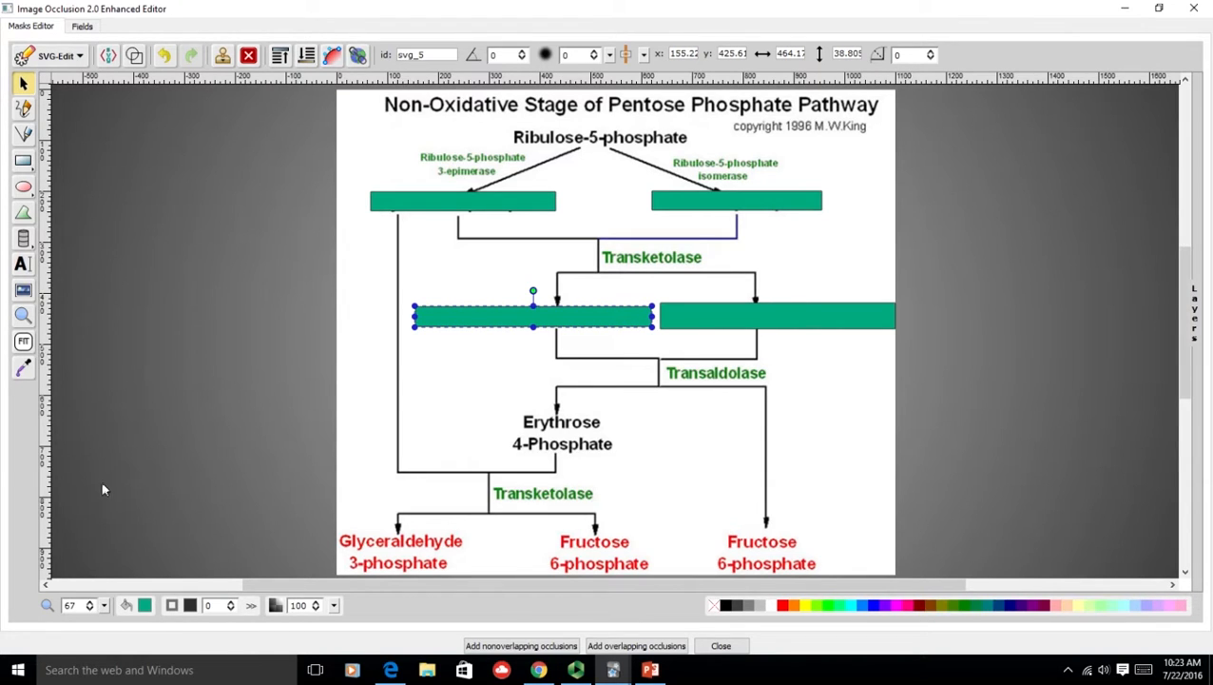
Leave the header, footer, remarks and sources empty and generate nonoverlapping occlusion cards from the four masks in the Biochemistry deck
left_click(85, 28)
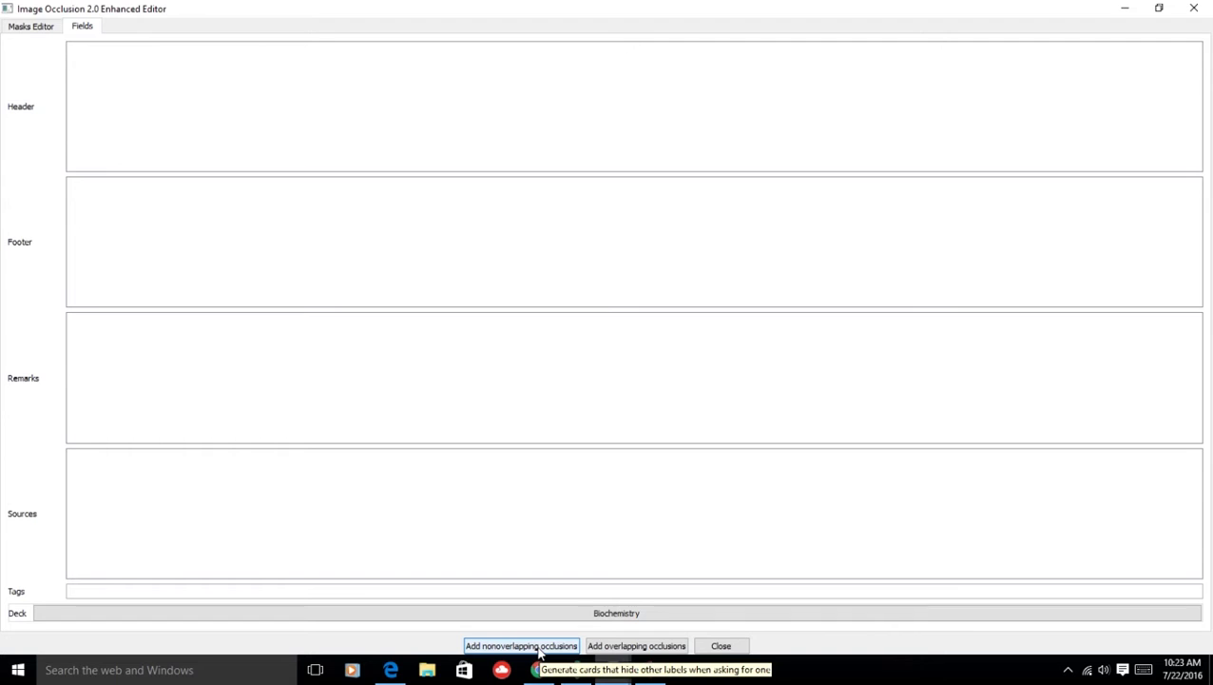
left_click(29, 29)
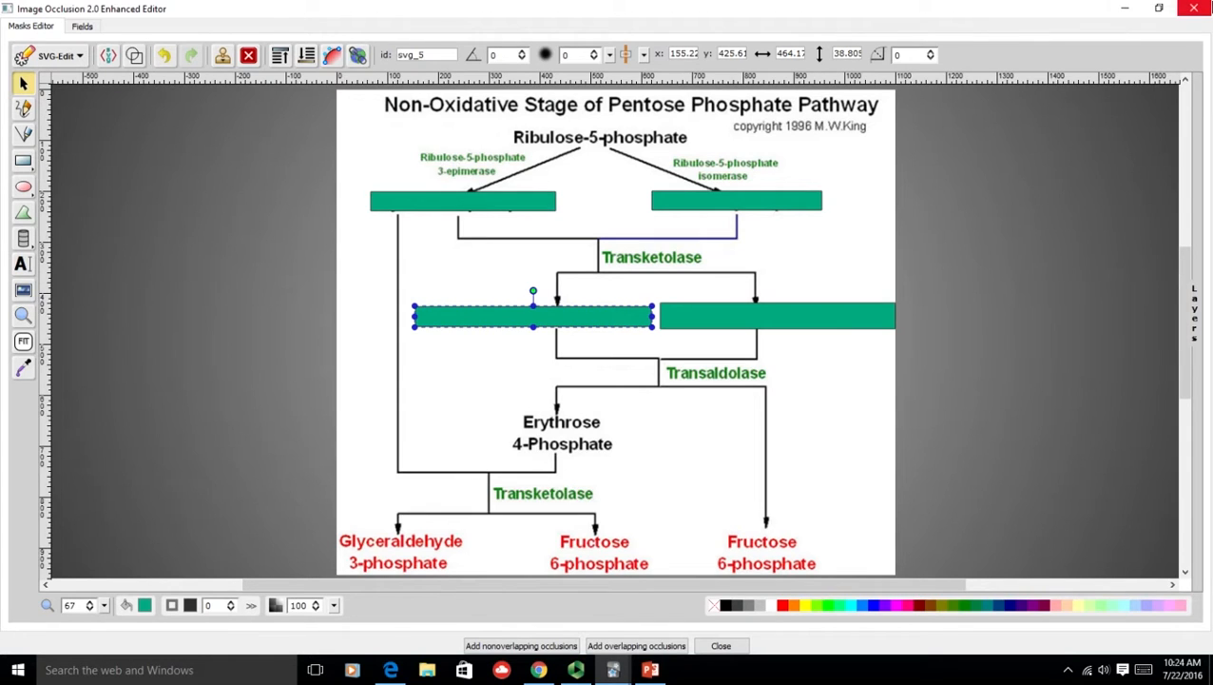
left_click(96, 32)
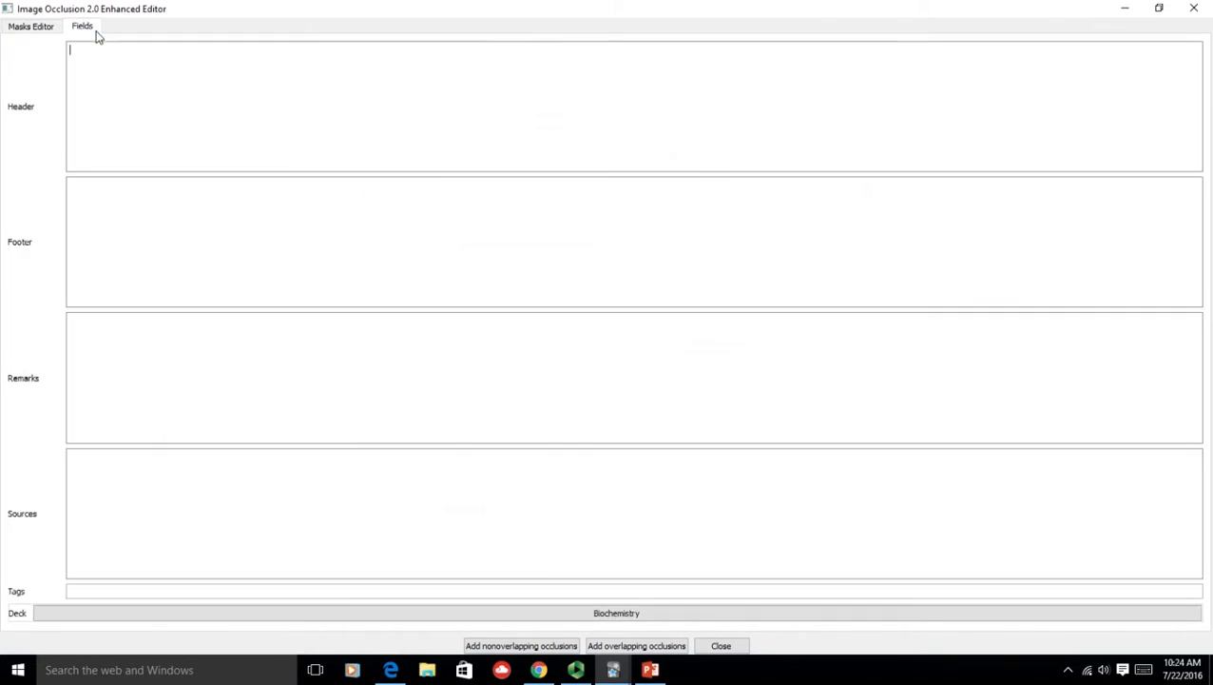
left_click(539, 649)
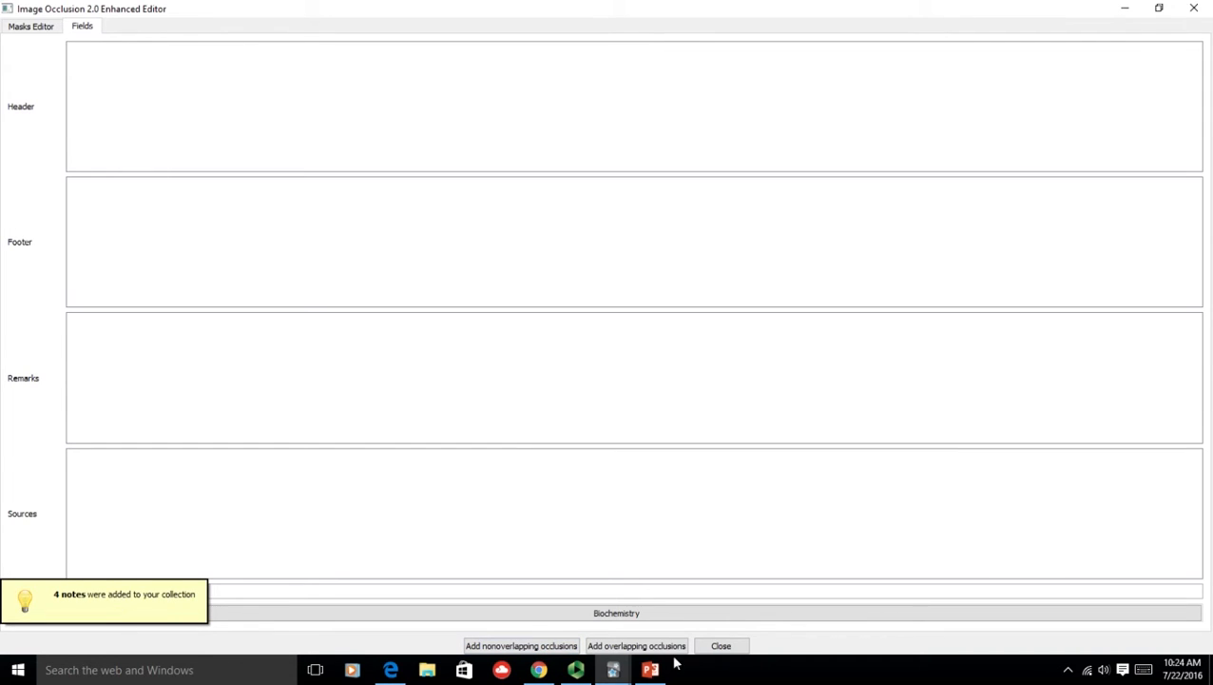
Close the occlusion editor, then clear the pathway picture from the Front field and close the note entry window
left_click(720, 645)
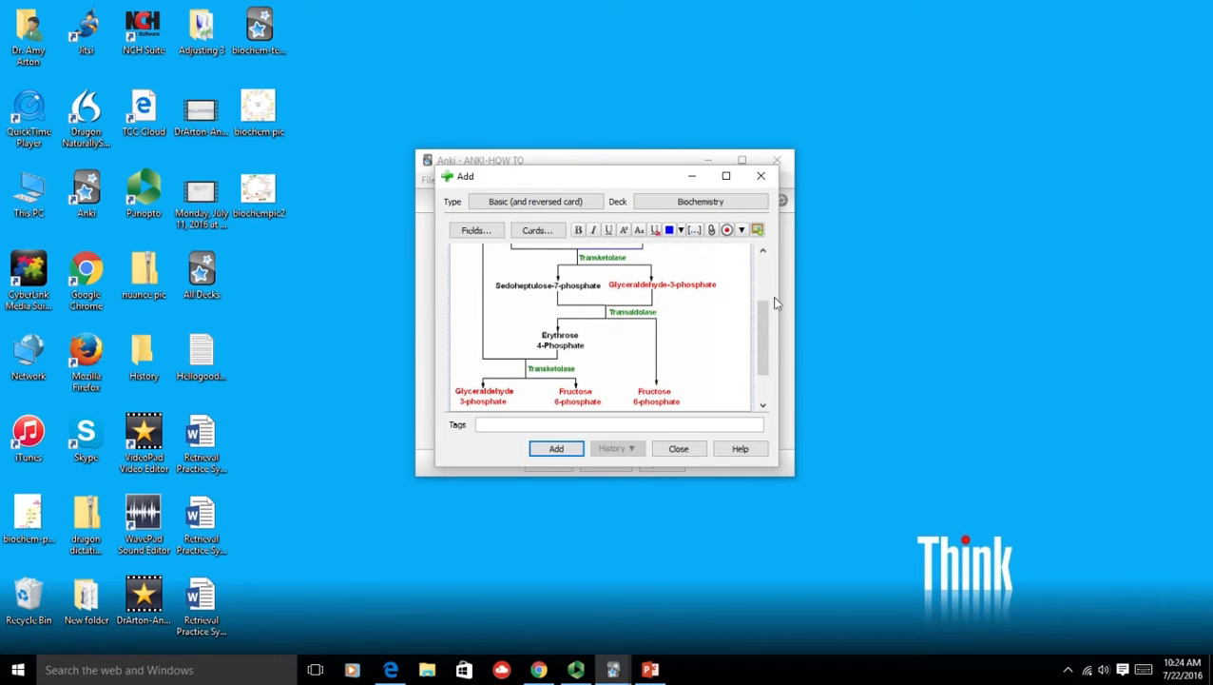
key("ctrl+Return")
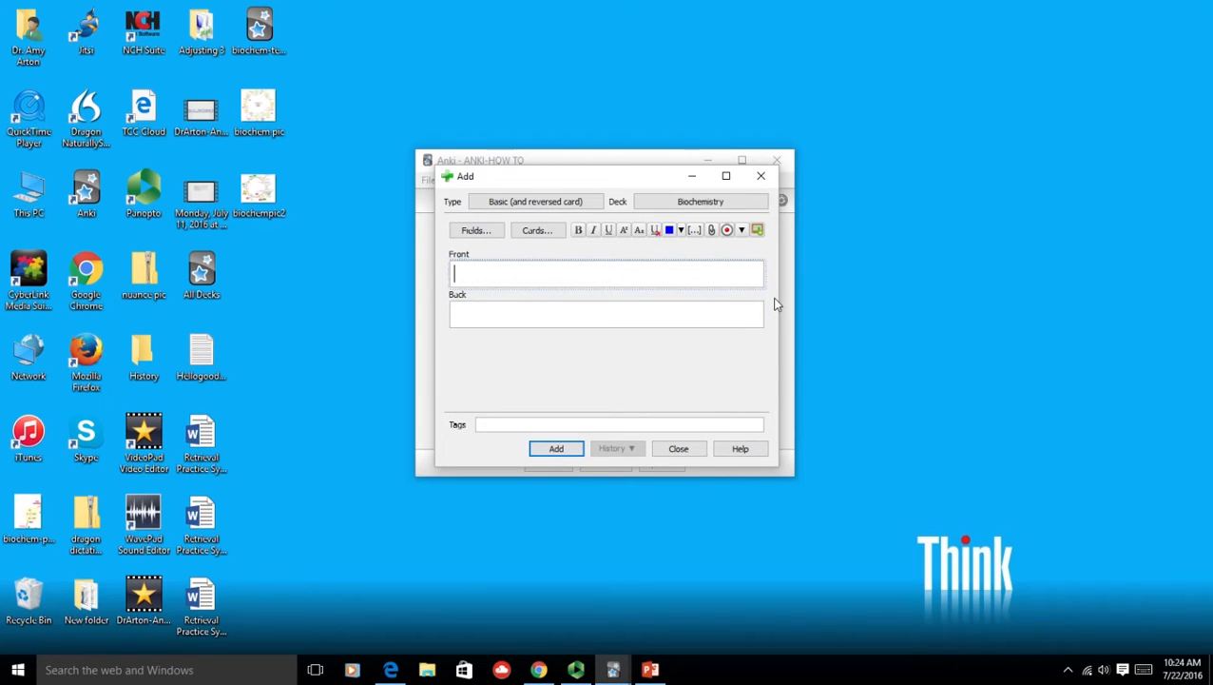
left_click(700, 449)
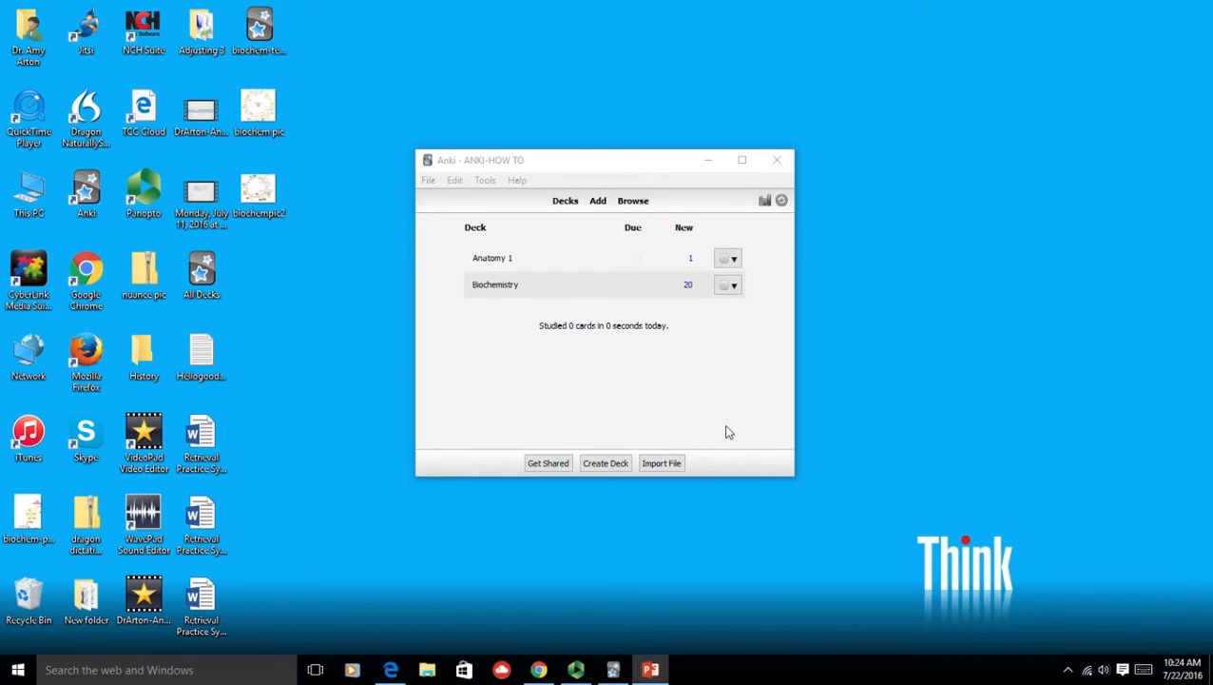
Start studying the Biochemistry deck, reveal the answer of the Hello card and rate it Good
left_click(504, 289)
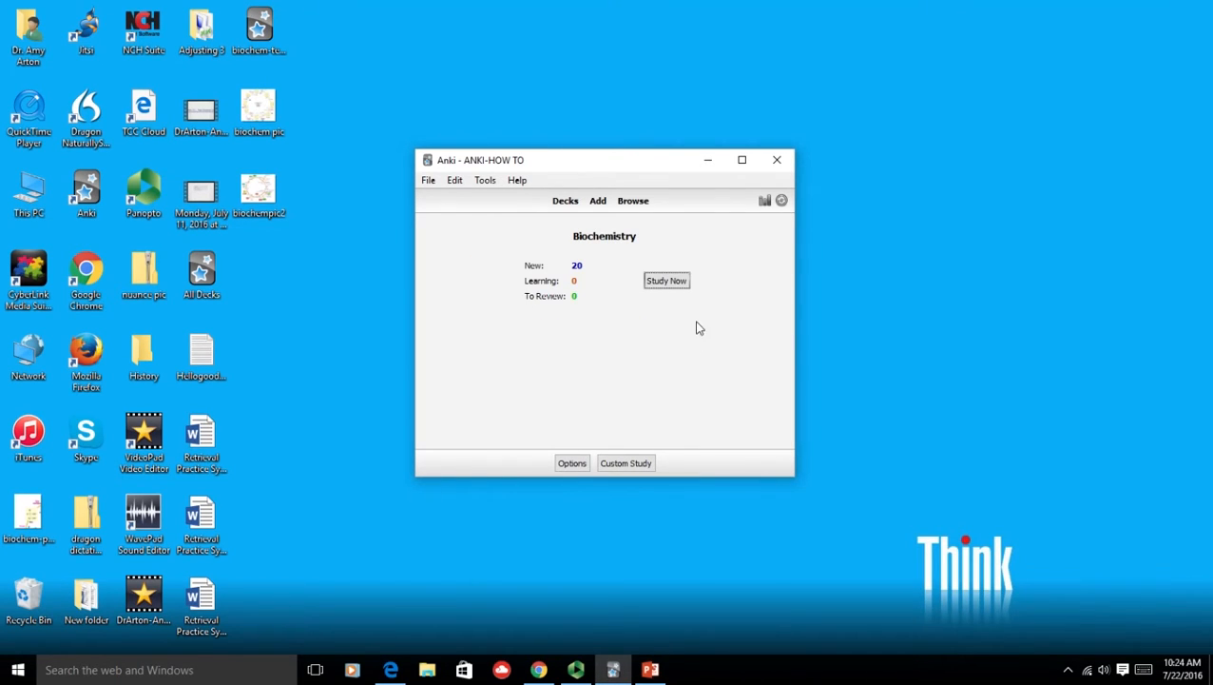
left_click(657, 283)
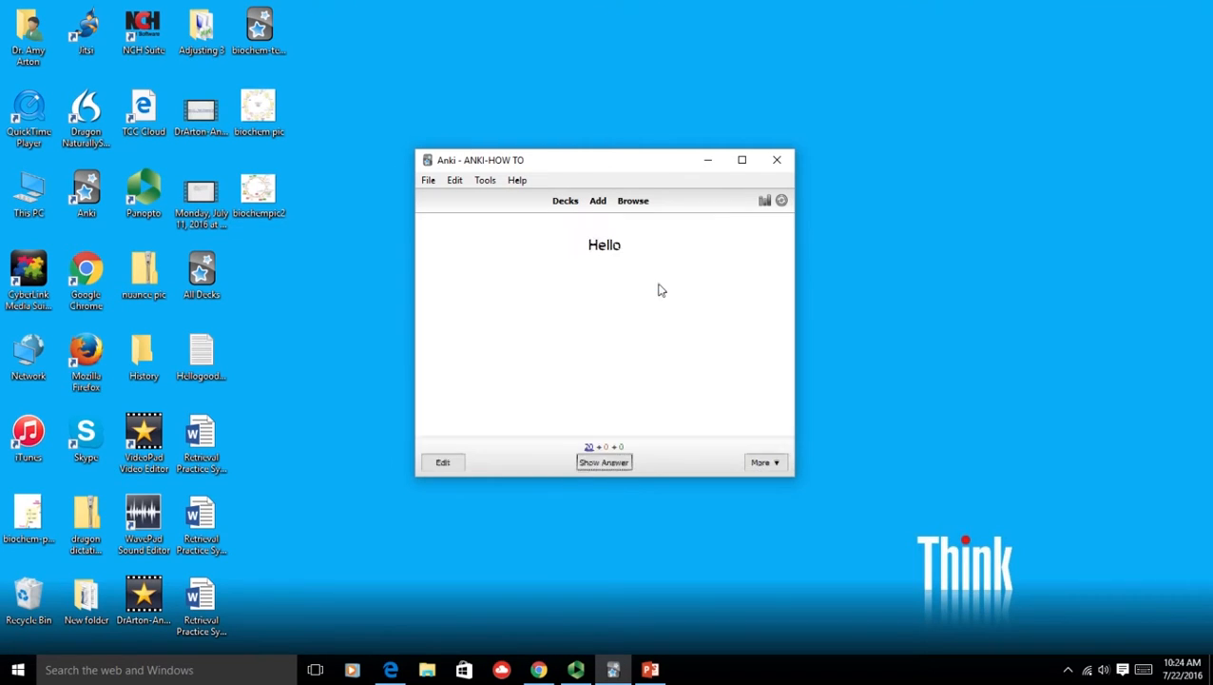
left_click(618, 464)
left_click(618, 464)
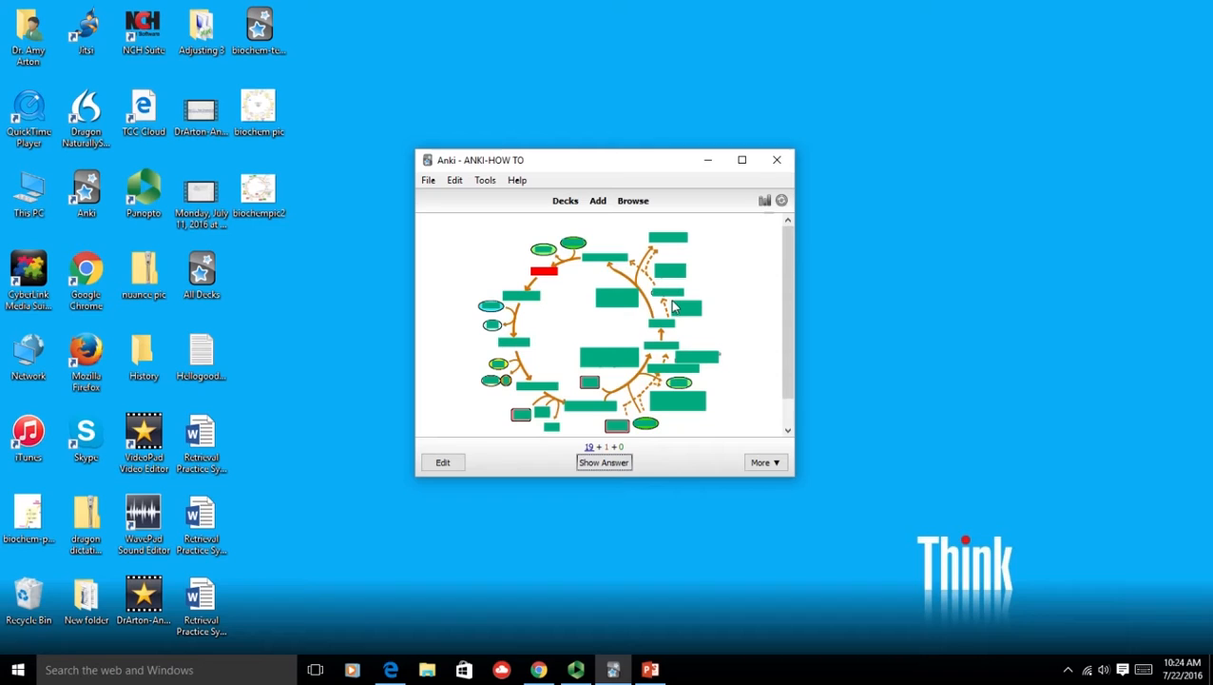
Maximize the study window, then reveal and rate the answers of the first two masked cards of the circular pathway
left_click(744, 160)
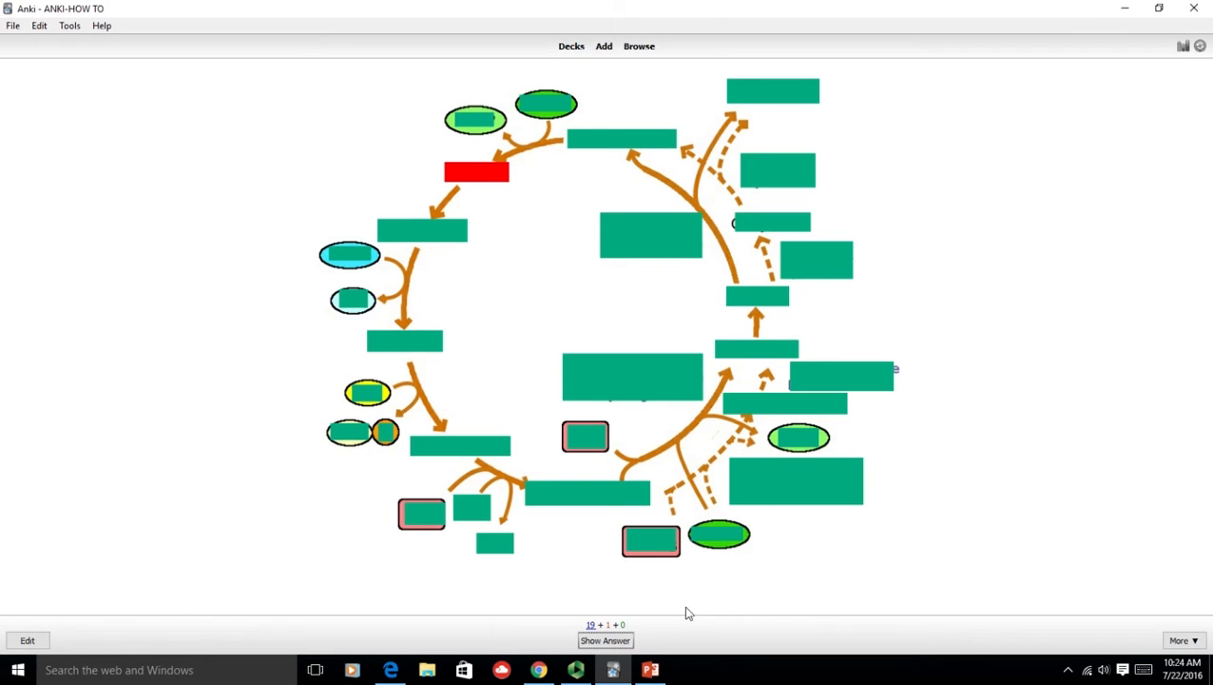
left_click(606, 641)
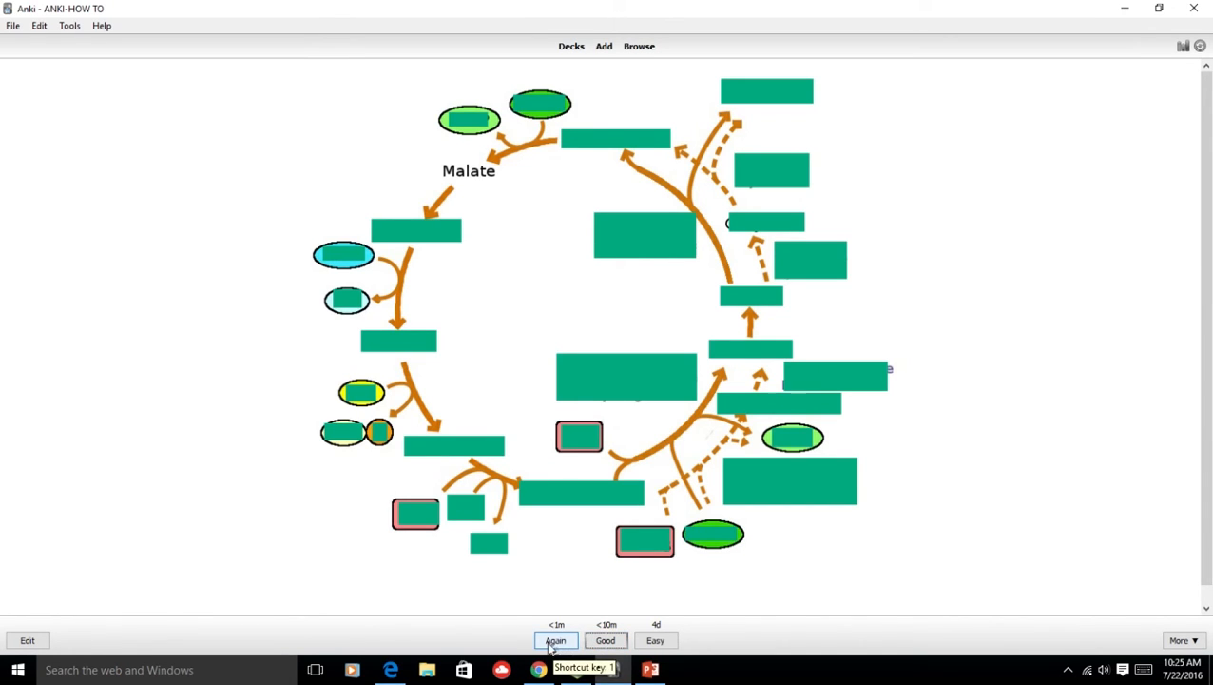
left_click(605, 643)
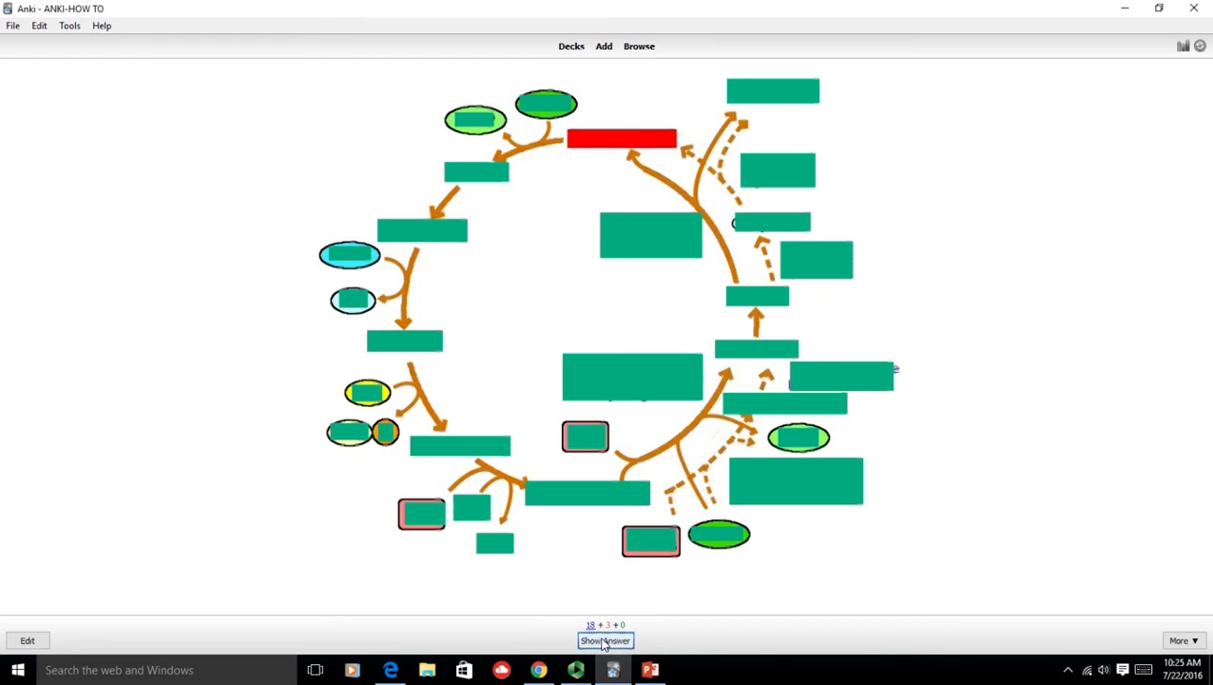
left_click(605, 642)
left_click(605, 644)
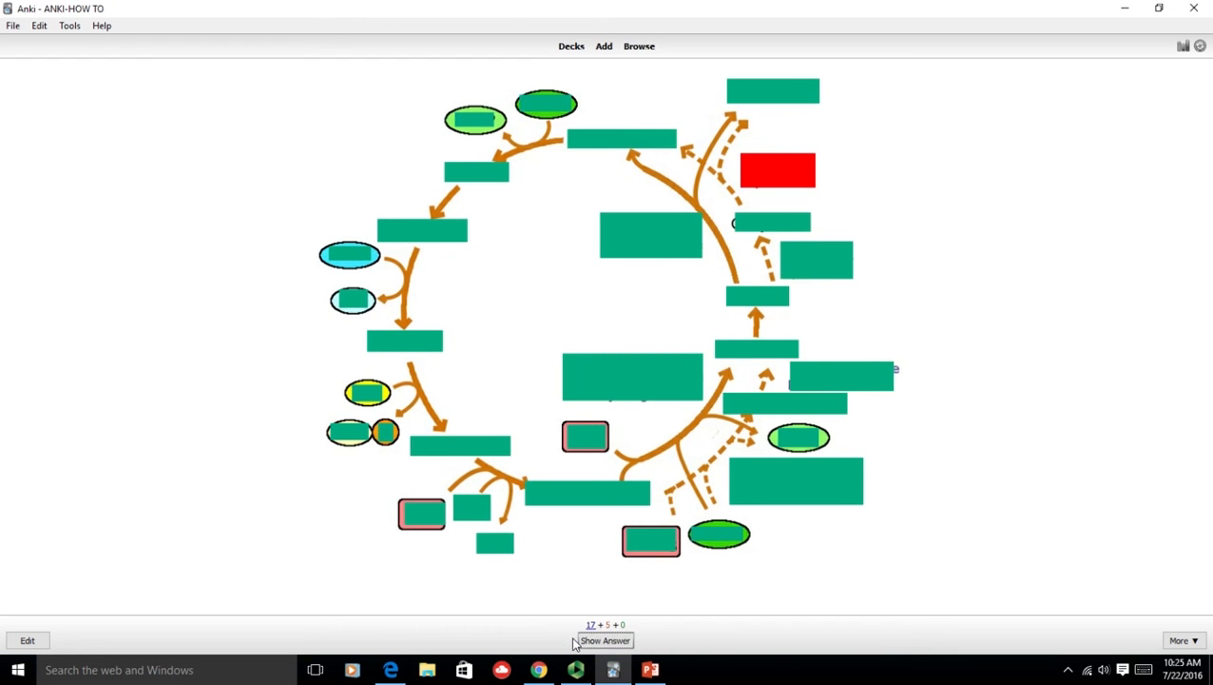